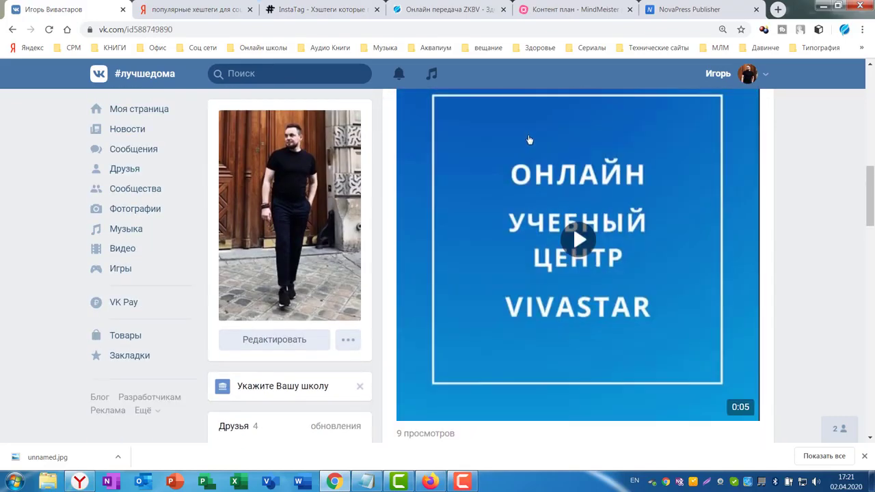
Step: Look through the VK profile page, from the header and photos down to the oldest wall posts
scroll(693, 177, up, 7)
scroll(802, 222, down, 4)
scroll(801, 222, down, 1)
scroll(245, 139, up, 5)
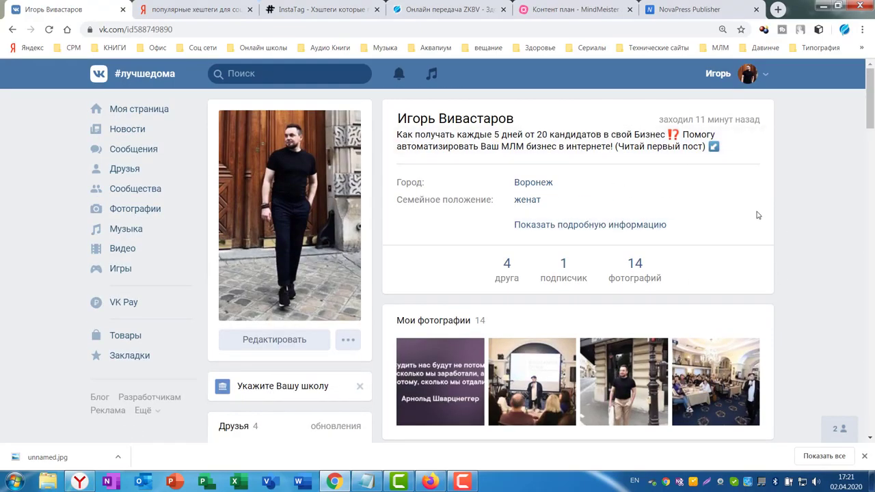
scroll(786, 226, down, 8)
scroll(804, 244, down, 2)
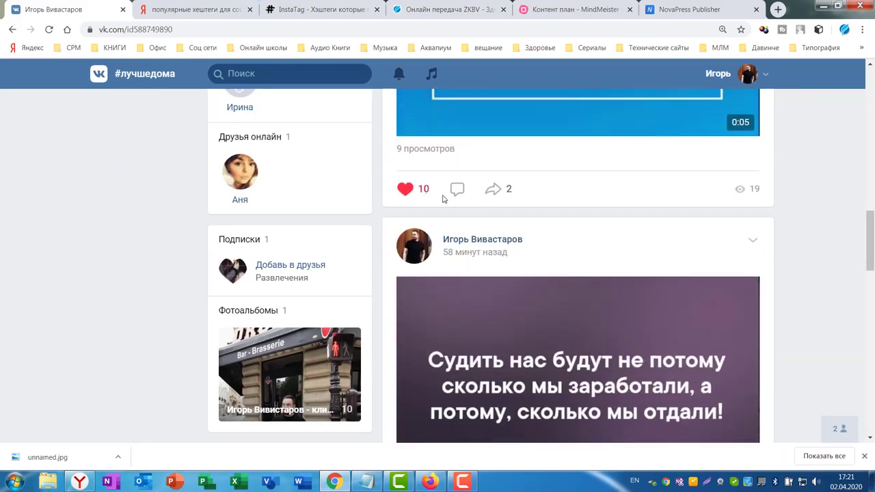
scroll(711, 215, down, 4)
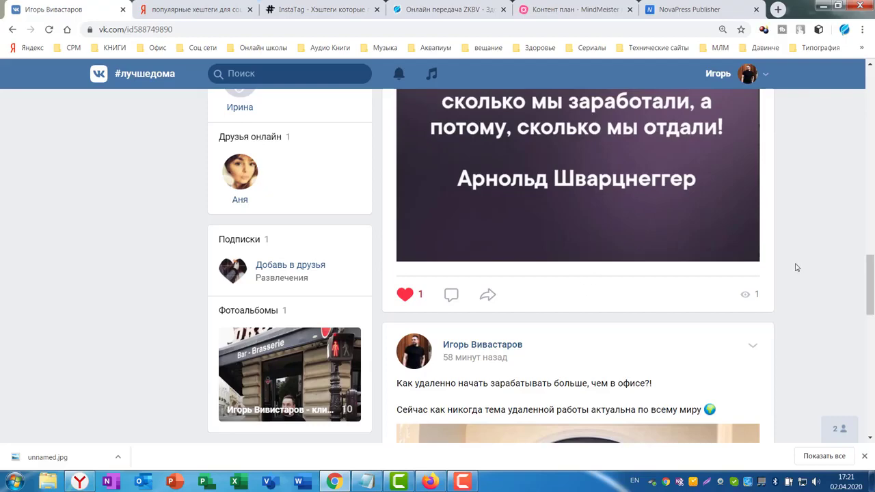
scroll(793, 266, down, 5)
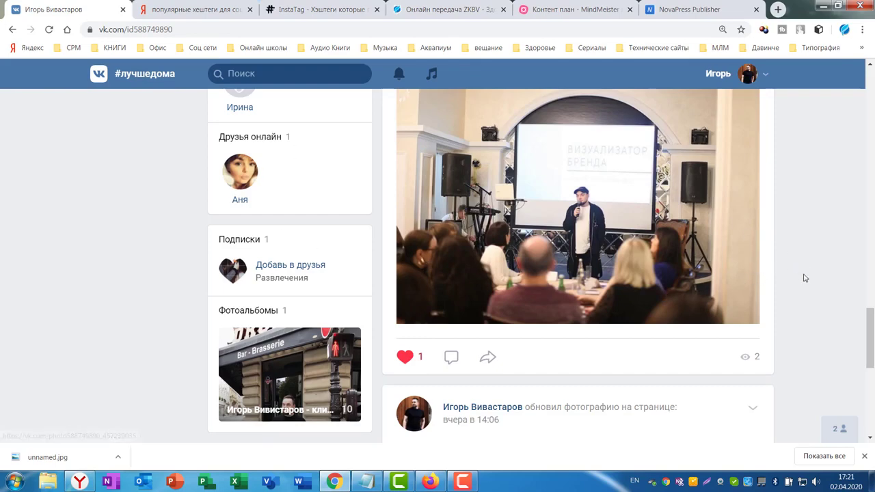
scroll(807, 281, down, 5)
scroll(800, 282, down, 1)
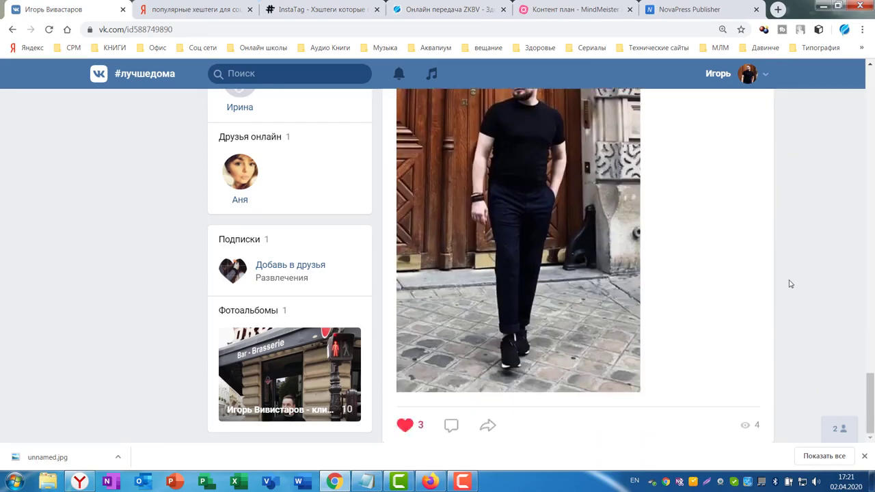
scroll(786, 259, up, 6)
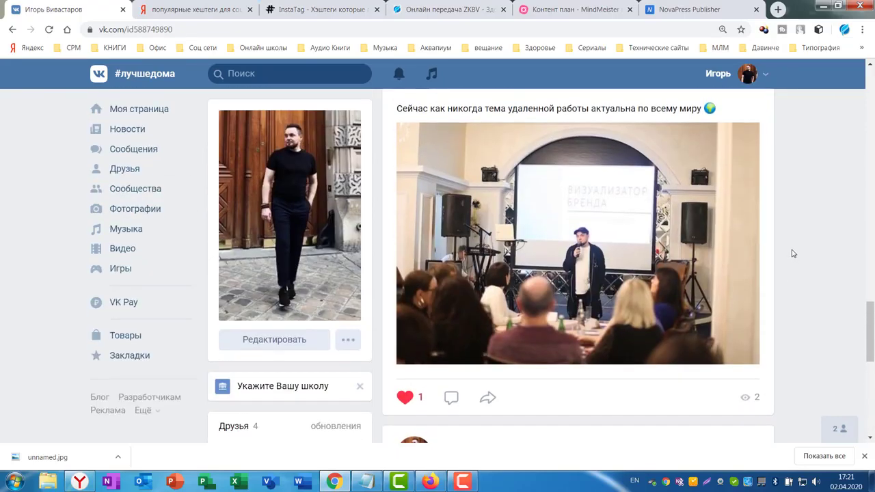
scroll(793, 254, up, 2)
scroll(792, 252, up, 3)
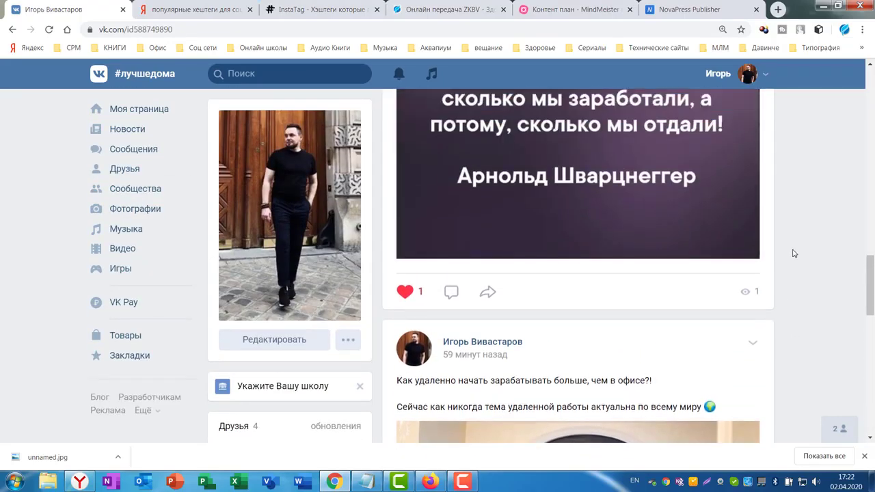
scroll(793, 253, up, 1)
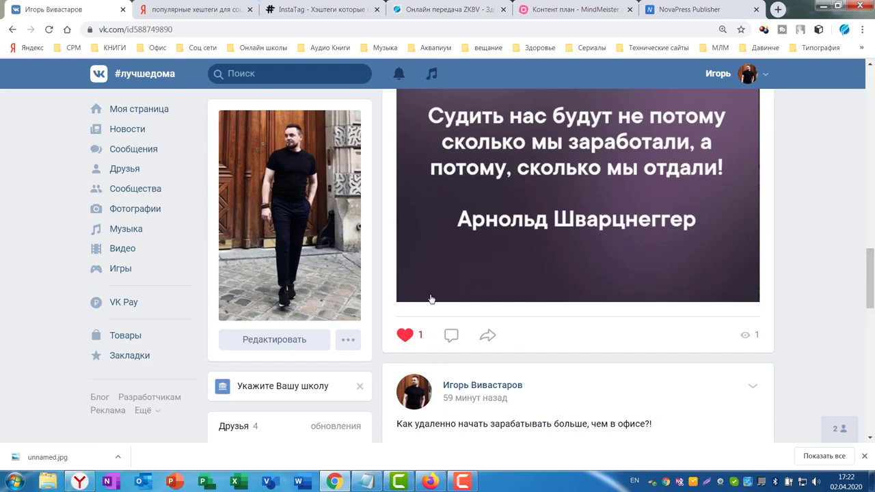
Step: Switch to Firefox, open Prospero's registration form, and place a narrowed Notepad window with the account details beside it
click(443, 482)
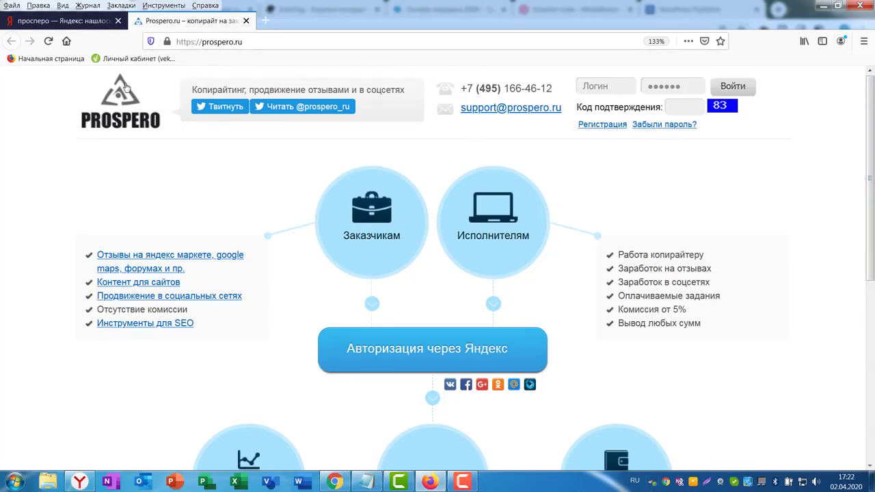
click(594, 126)
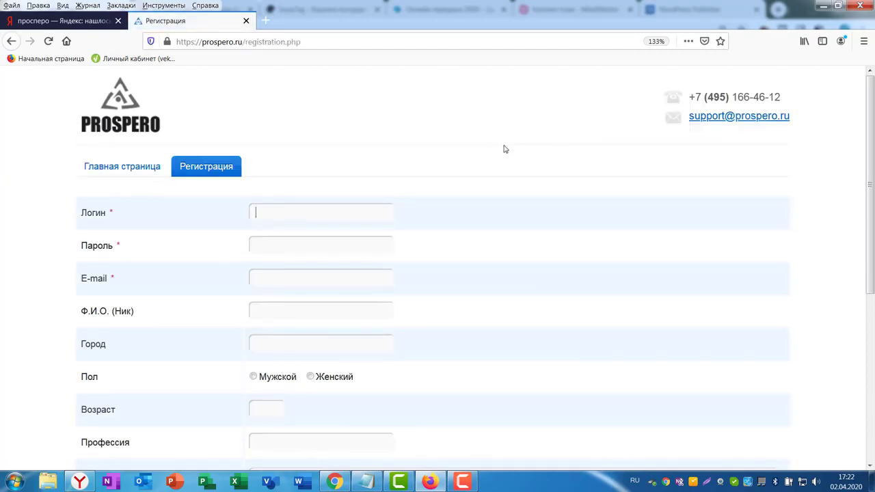
click(367, 482)
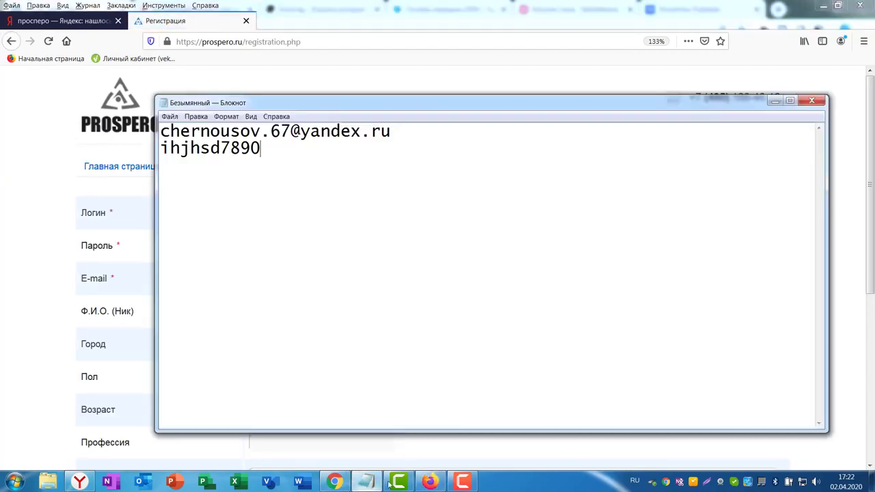
drag(327, 104, 300, 93)
drag(802, 183, 427, 184)
drag(299, 90, 643, 89)
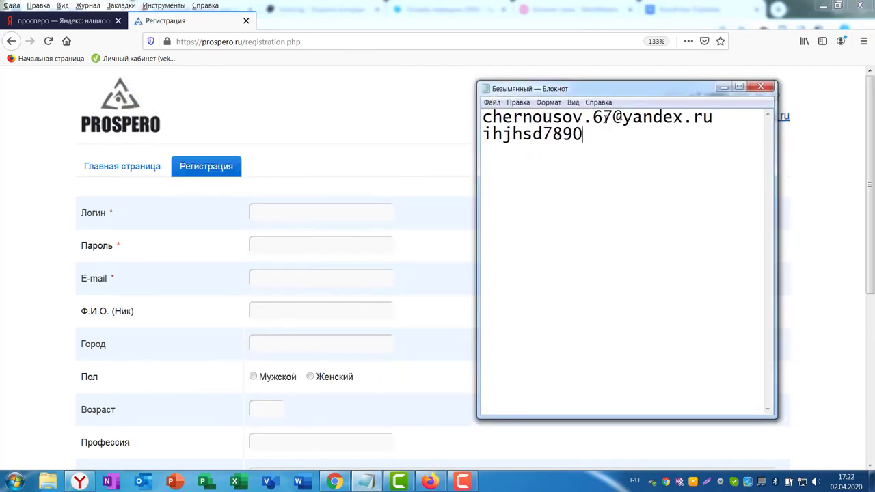
Step: Copy the e-mail's part before the @ sign from Notepad into the registration form's login field
drag(603, 117, 479, 114)
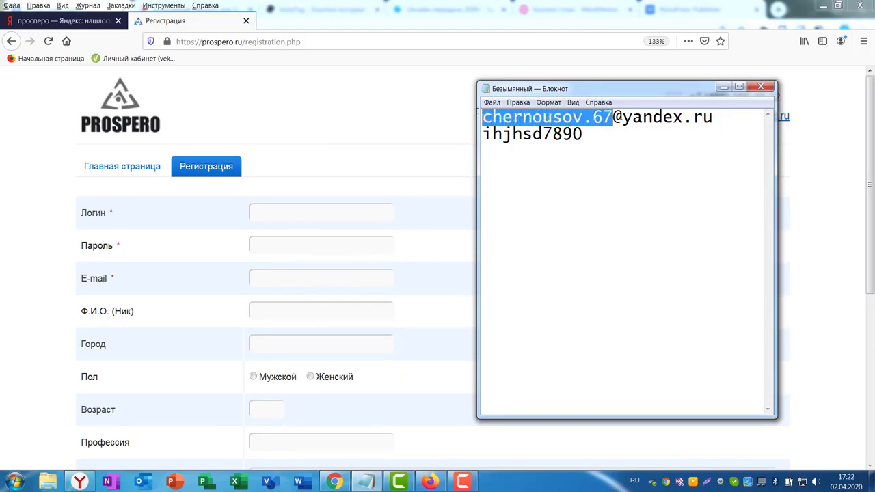
right_click(536, 117)
click(564, 152)
click(290, 212)
right_click(273, 212)
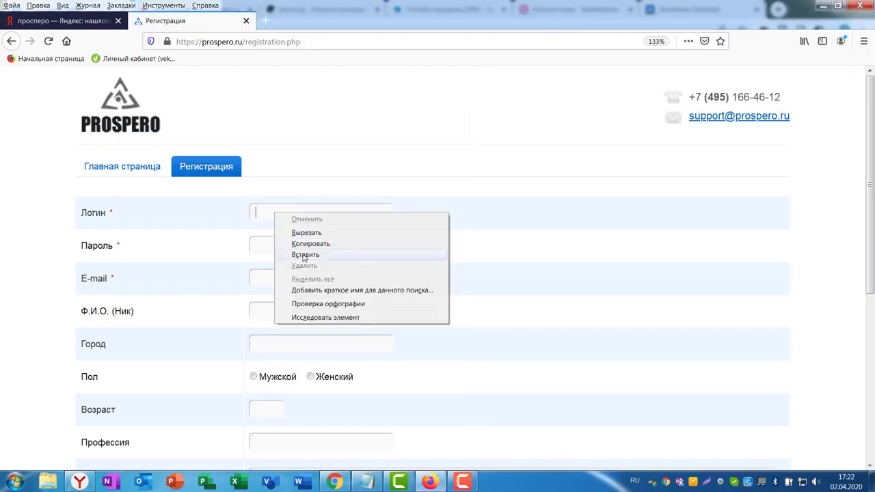
click(301, 264)
key(Tab)
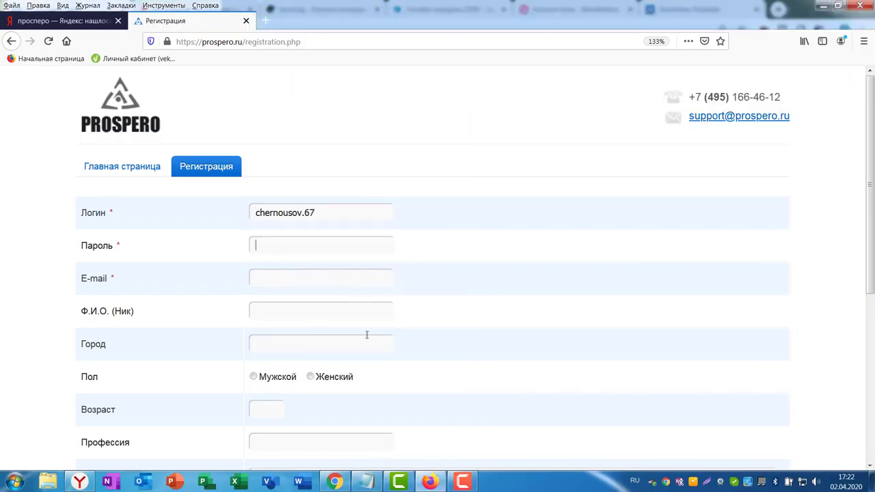
Step: Copy the account password from Notepad into the registration form's password field
click(367, 482)
drag(586, 134, 481, 134)
right_click(512, 137)
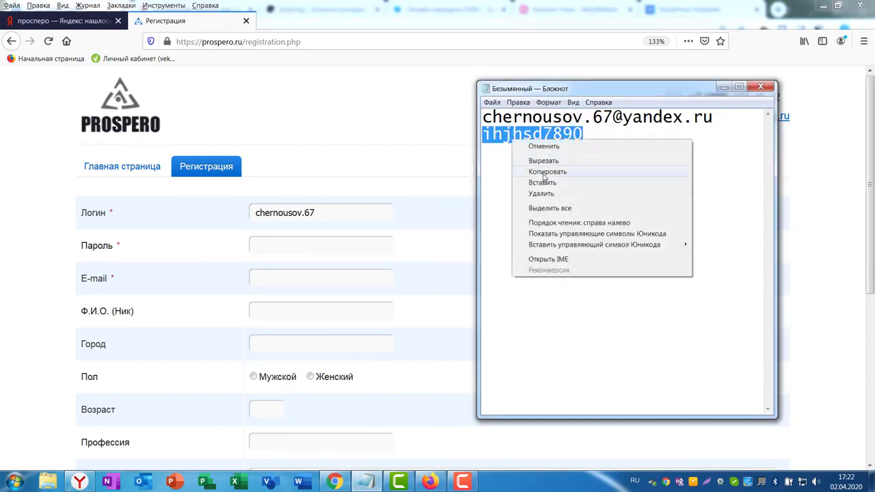
click(543, 173)
click(263, 248)
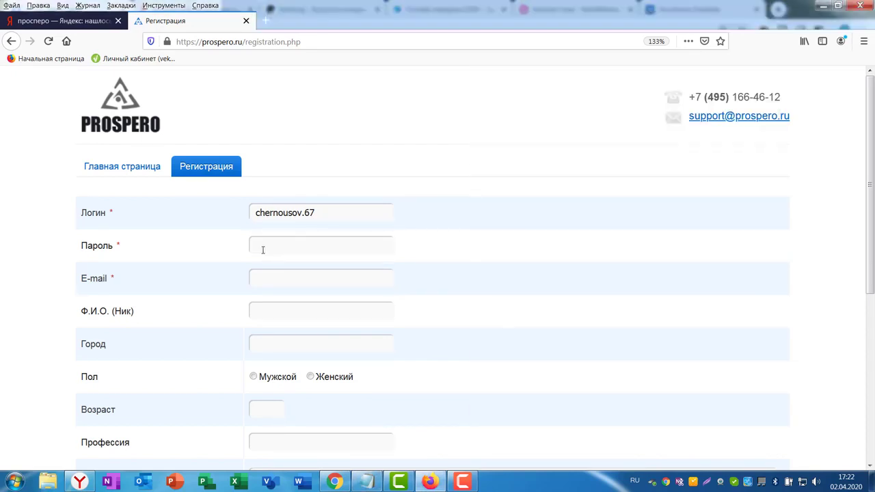
right_click(263, 249)
click(290, 294)
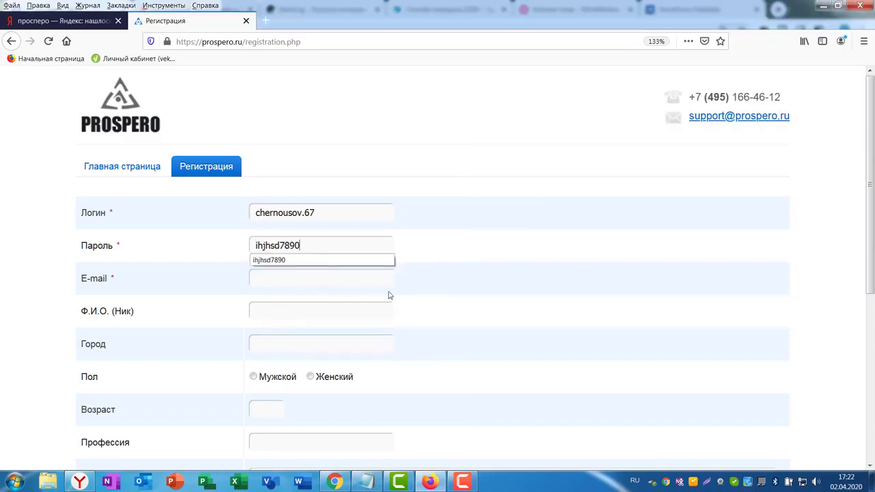
Step: Copy the full e-mail address from Notepad into the registration form's E-mail field
click(294, 279)
click(367, 482)
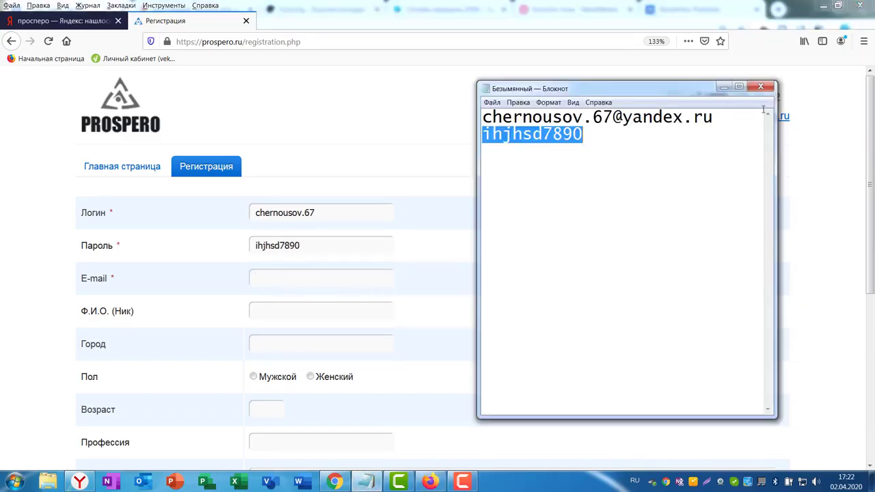
drag(725, 117, 486, 107)
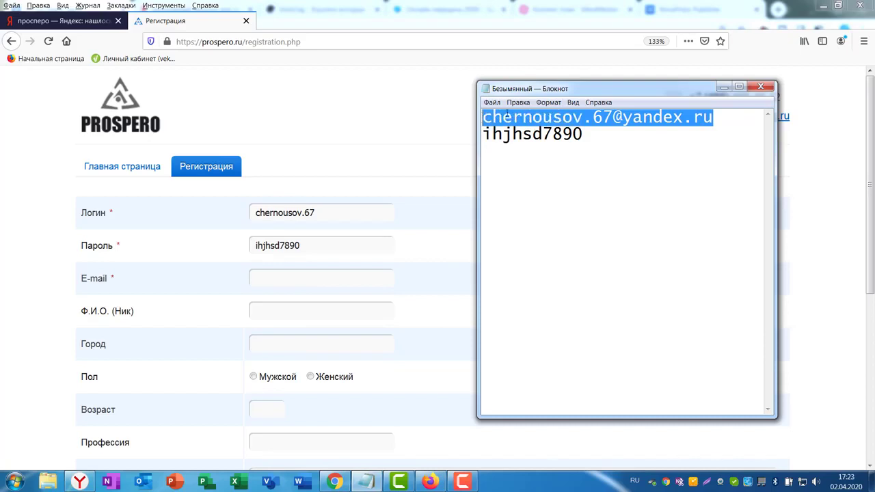
right_click(521, 118)
click(547, 148)
click(281, 278)
click(282, 278)
right_click(282, 278)
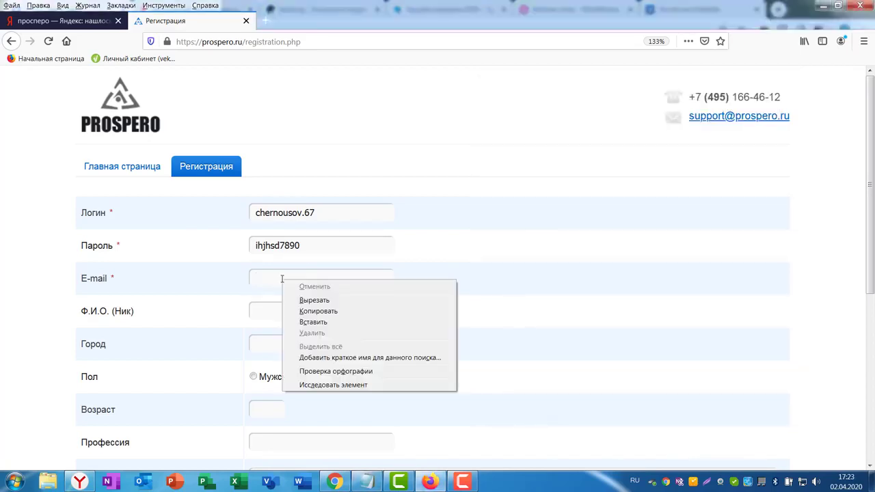
click(316, 322)
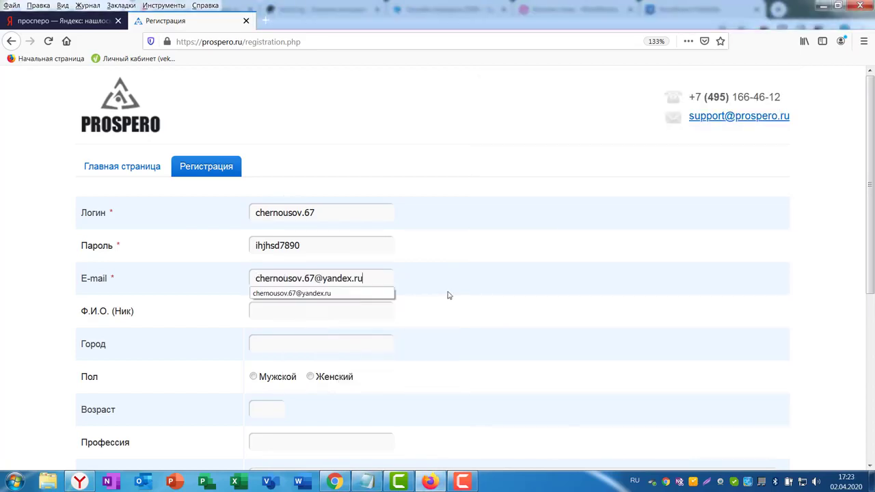
click(551, 277)
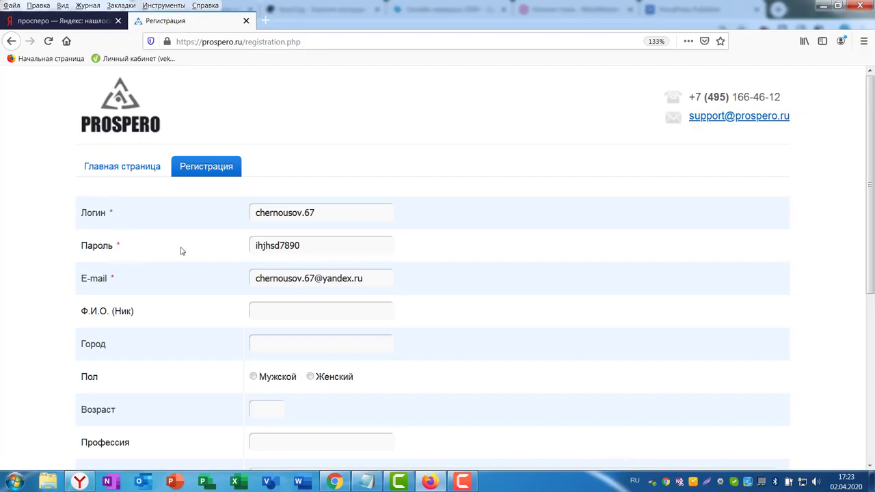
Step: Solve the registration form's "Я не робот" reCAPTCHA by selecting and confirming all images that contain cars
scroll(582, 239, down, 3)
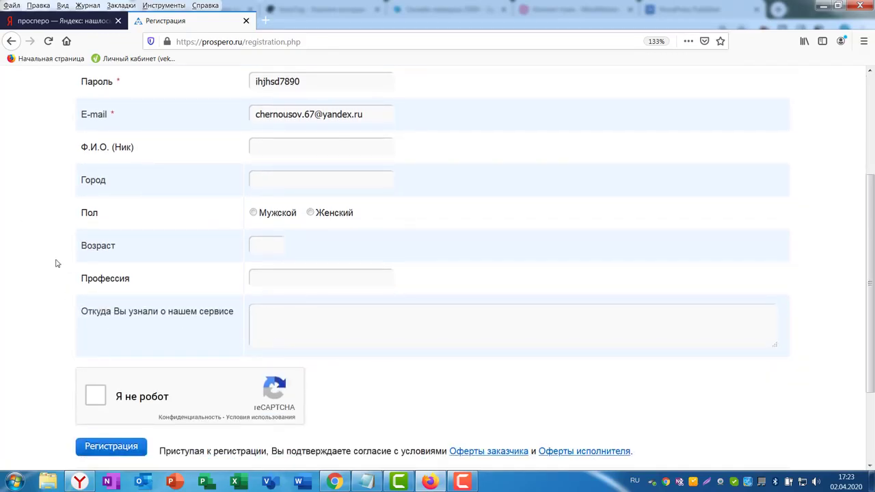
click(98, 399)
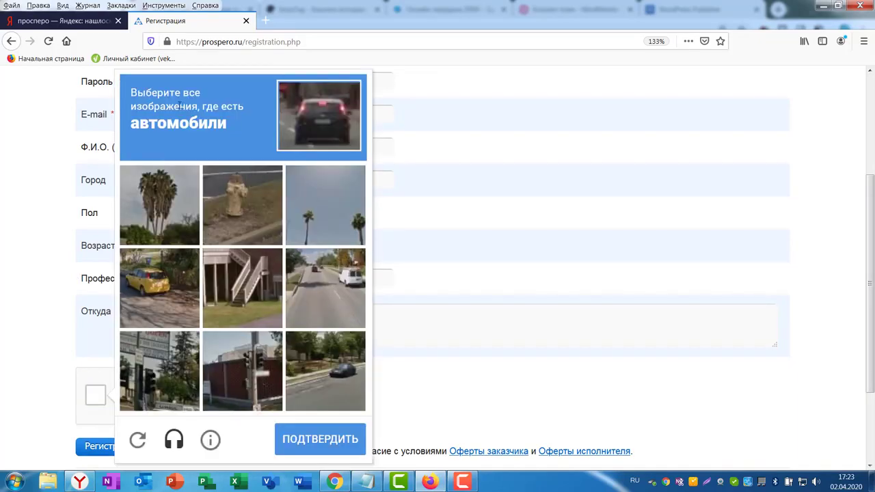
click(157, 288)
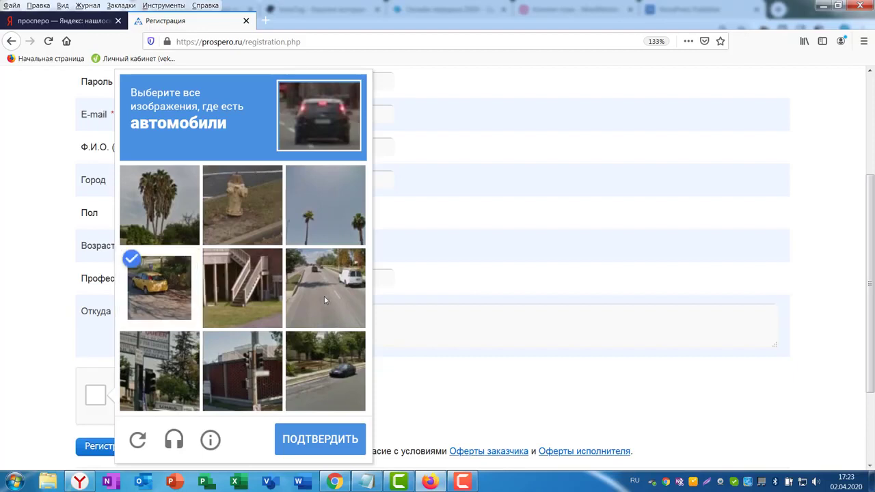
click(340, 294)
click(344, 381)
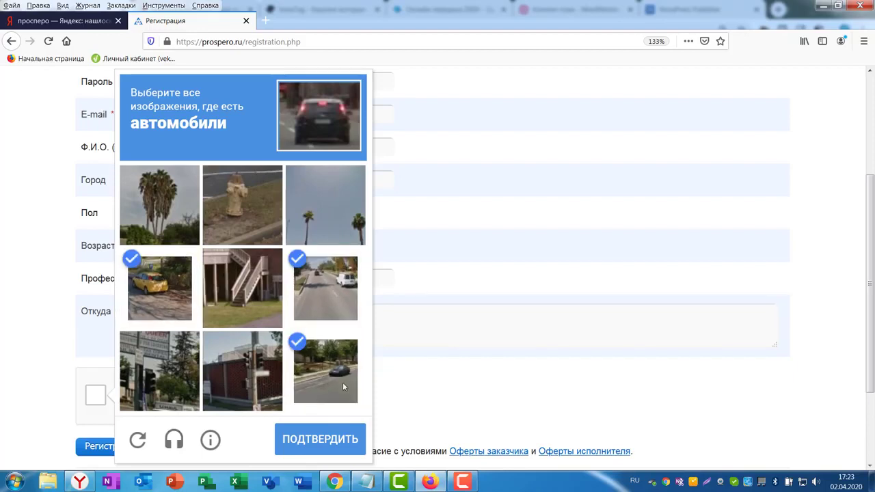
click(334, 444)
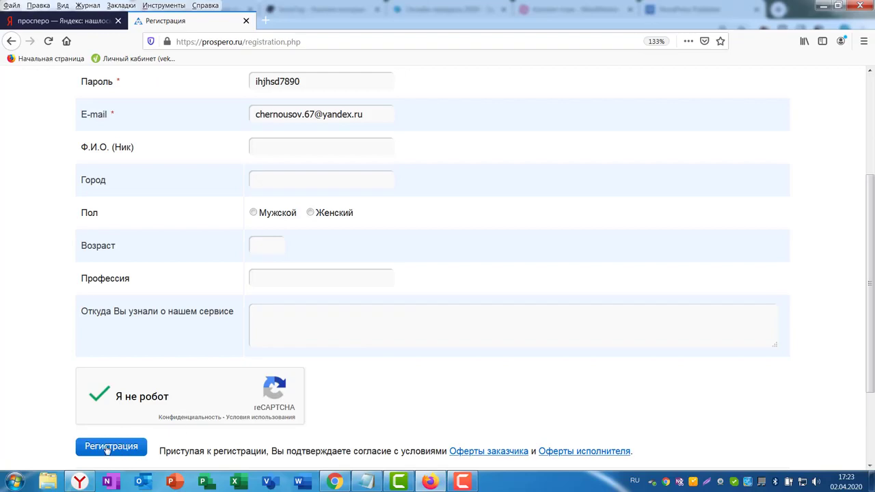
Step: Switch to Yandex Mail and examine the activation link in the Prospero.Ru registration message
key(alt+Tab)
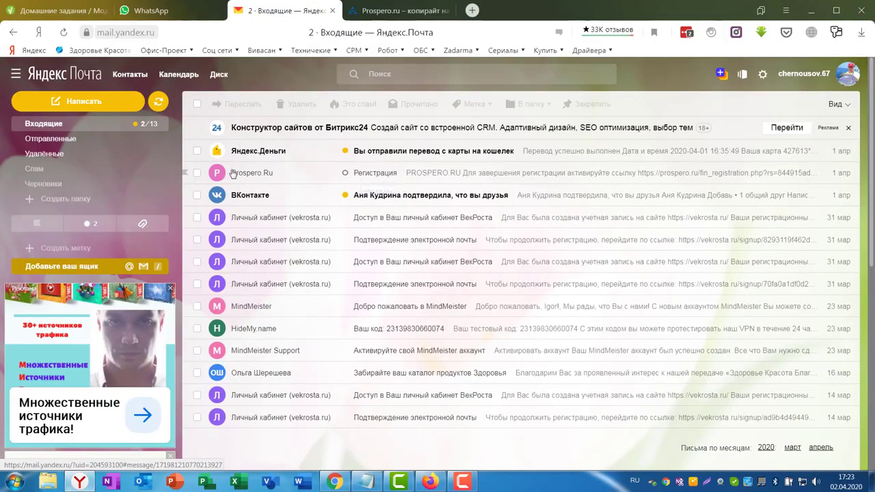
click(376, 179)
scroll(516, 212, down, 2)
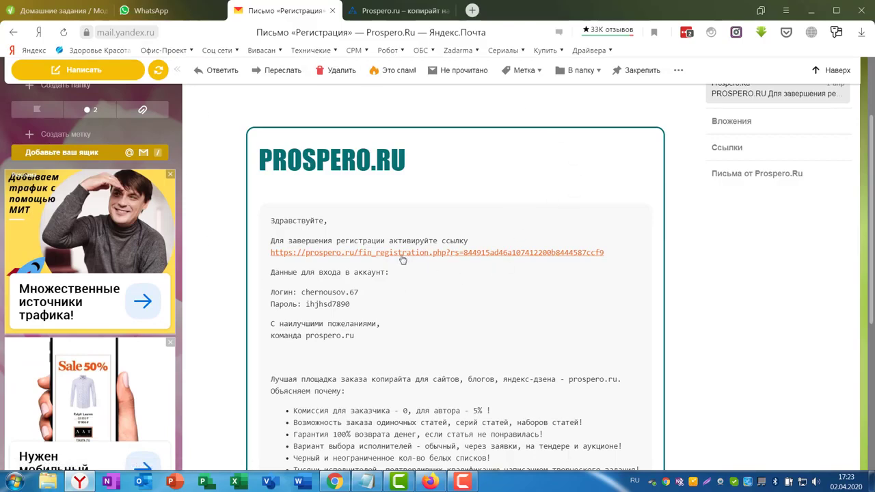
Step: Return to Firefox, submit the Prospero registration form, and go back to the site's home page
key(alt+Tab)
click(131, 448)
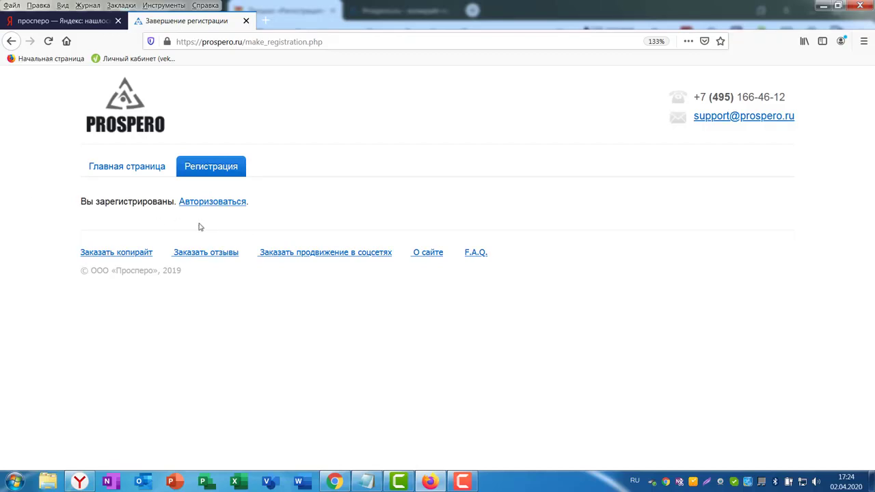
click(129, 114)
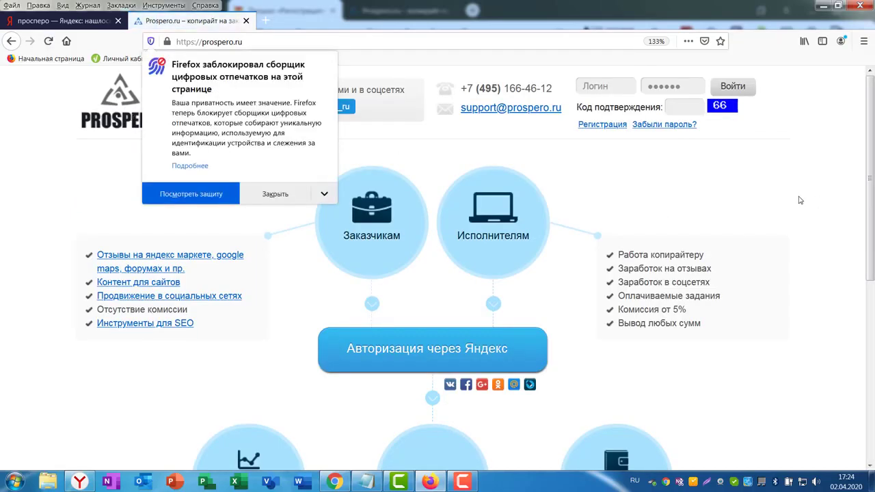
click(805, 206)
Step: Try to fill in the account password in the home page's sign-in form
click(599, 84)
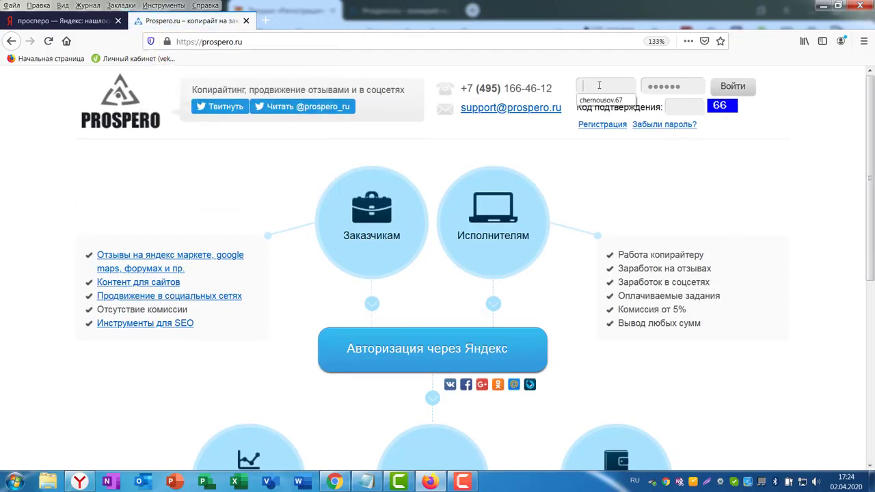
click(663, 87)
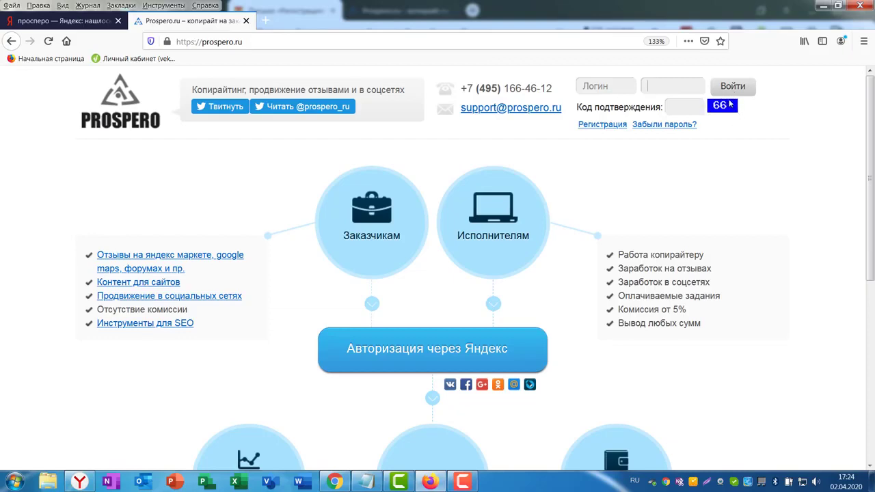
key(ctrl+v)
key(Tab)
Step: Switch to Yandex Browser and show the Prospero page with the signed-in account
click(80, 482)
click(397, 11)
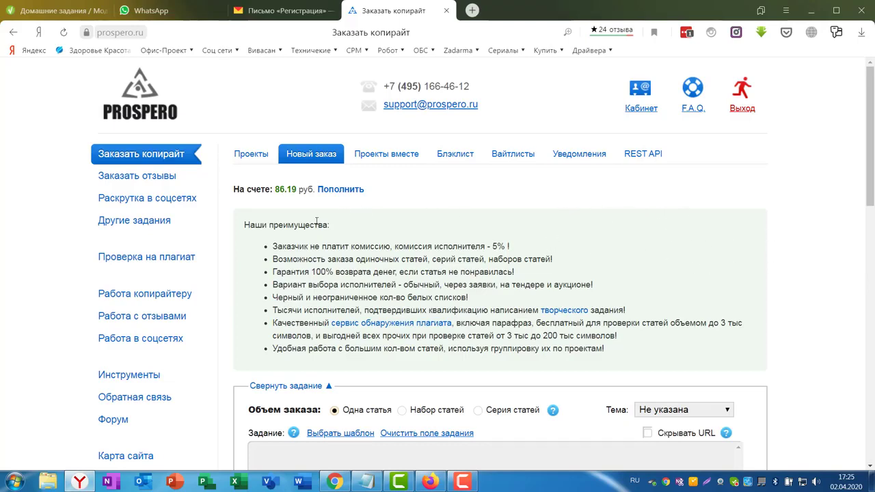
Step: Switch to Chrome and look through the VK profile page and its wall posts
scroll(633, 431, down, 2)
scroll(645, 228, up, 2)
click(335, 481)
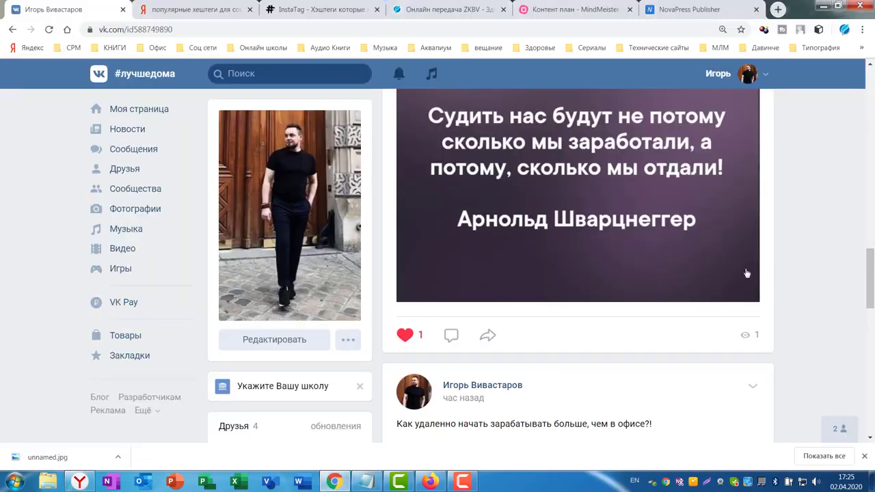
scroll(766, 263, up, 15)
scroll(771, 264, up, 2)
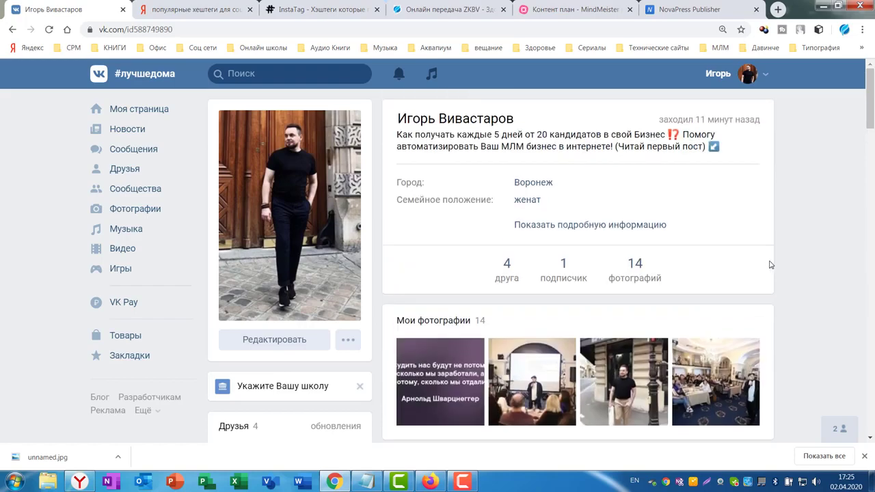
scroll(769, 267, down, 5)
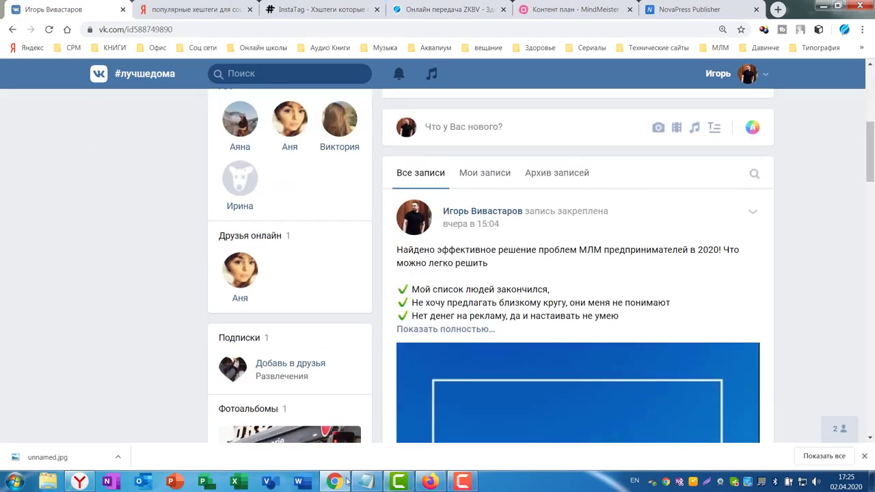
Step: Return to Yandex Browser and open the Prospero account top-up page to examine the payment method and amount fields
click(80, 482)
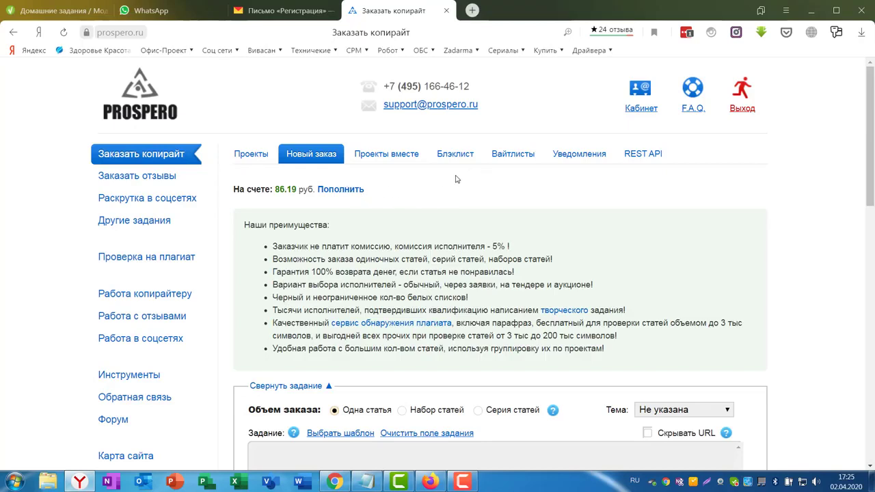
click(340, 191)
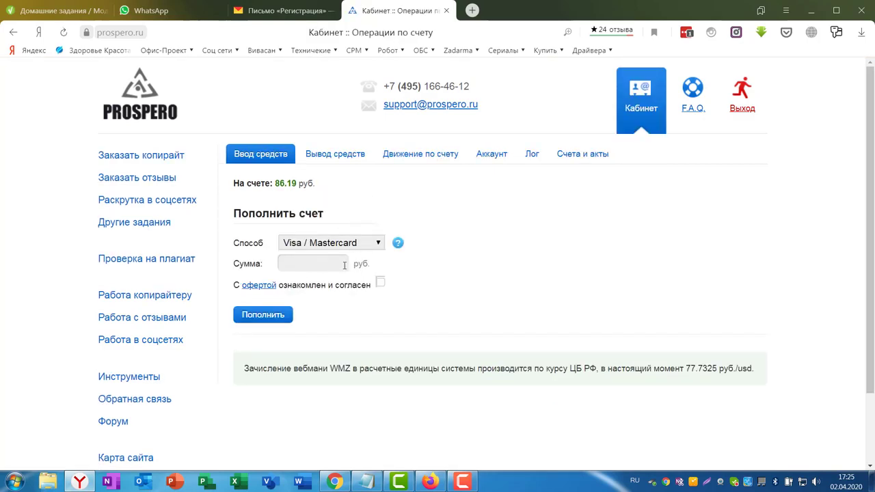
click(301, 264)
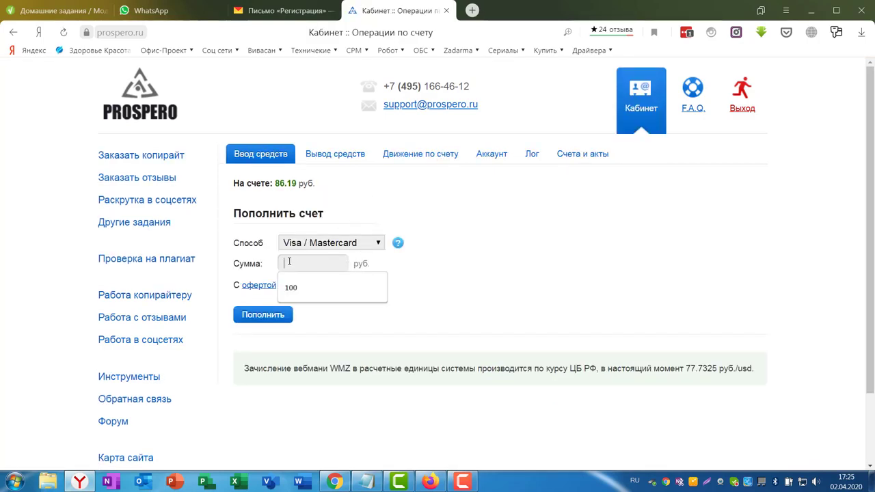
click(555, 258)
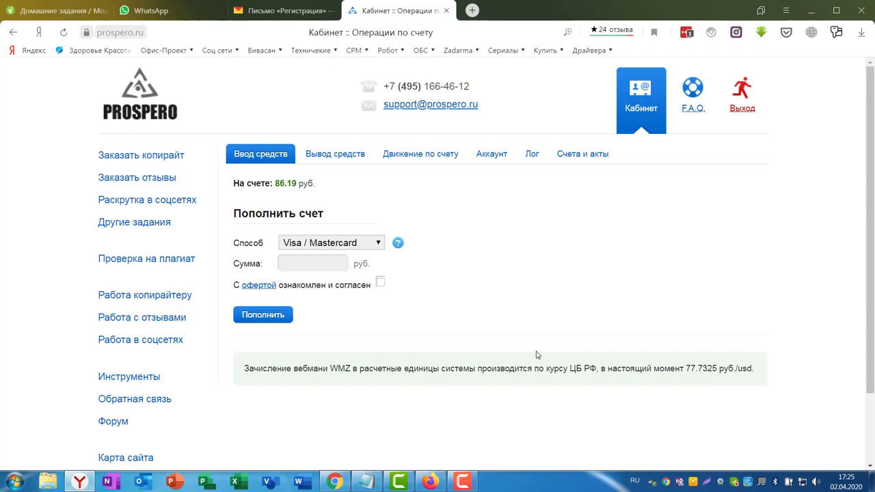
Step: Open the copywriting order page and examine its new order form
click(143, 156)
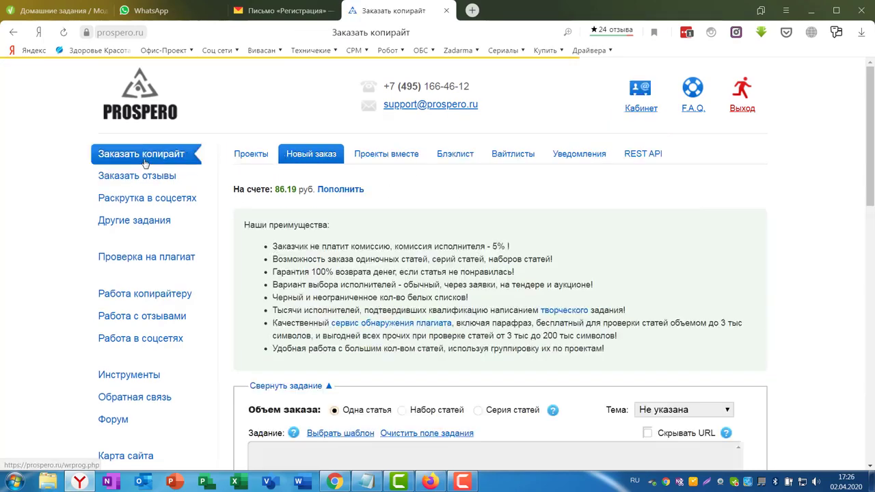
scroll(806, 195, down, 5)
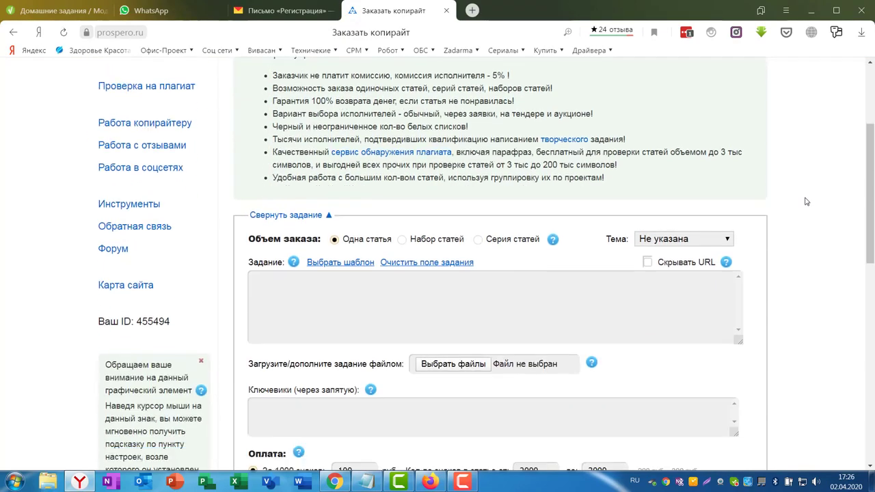
scroll(803, 191, up, 5)
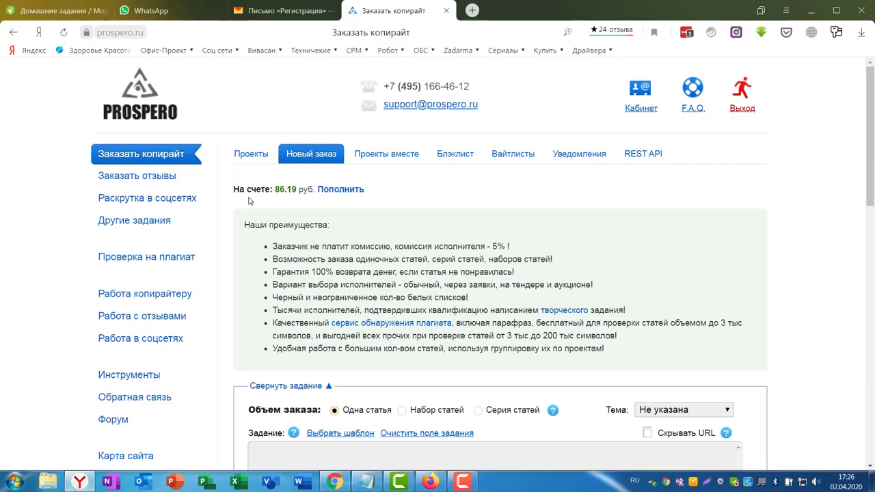
Step: Open the Раскрутка в соцсетях section and view the list of existing projects
click(132, 199)
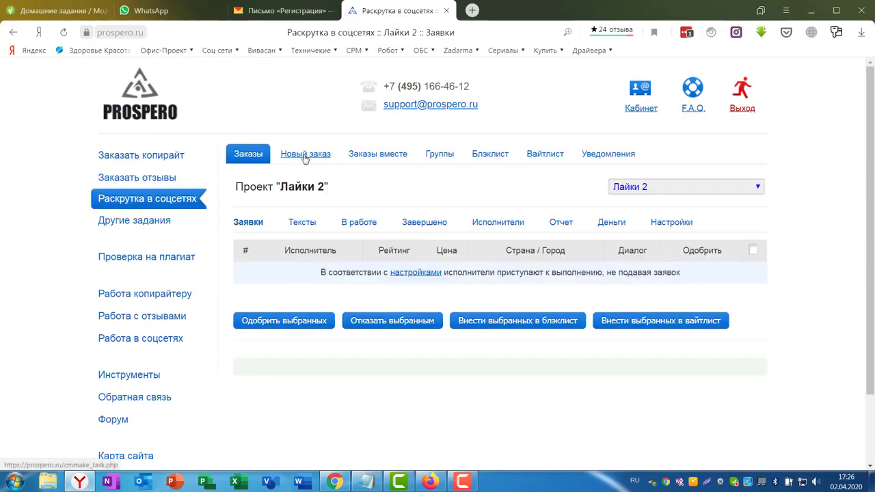
click(759, 189)
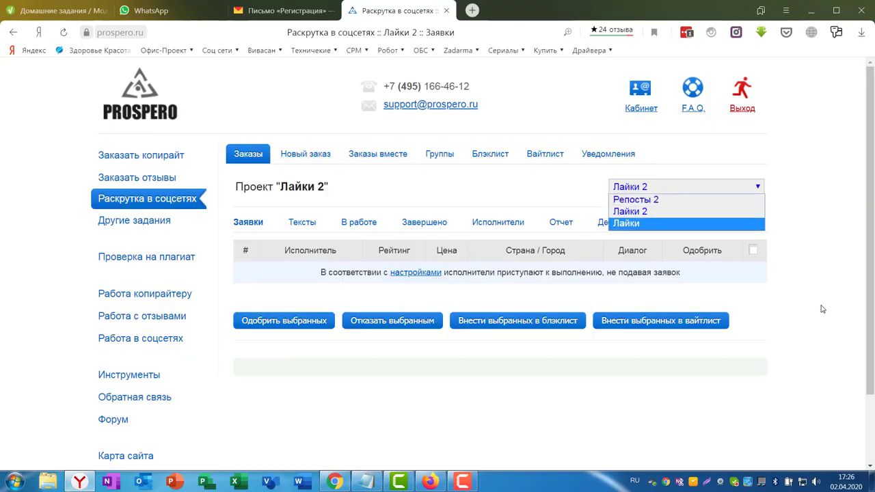
click(814, 256)
Step: Start a new social network promotion order and set its marker to "Лайки 3"
click(304, 157)
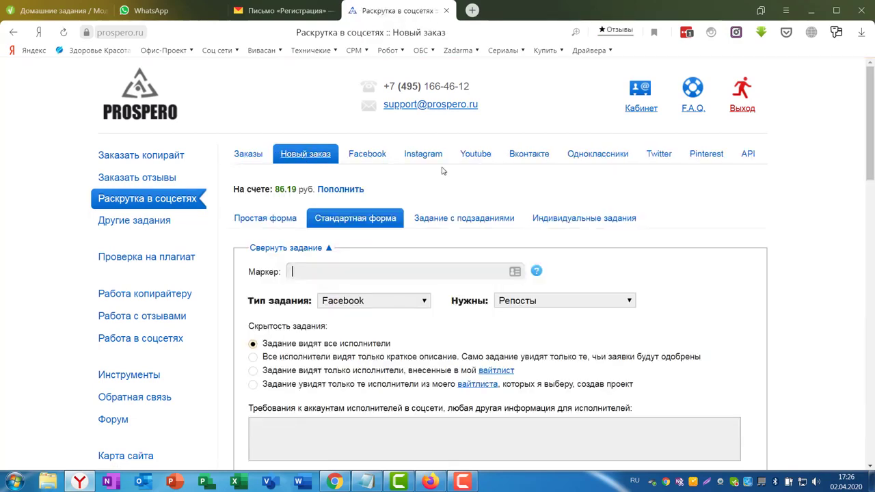
scroll(329, 184, down, 1)
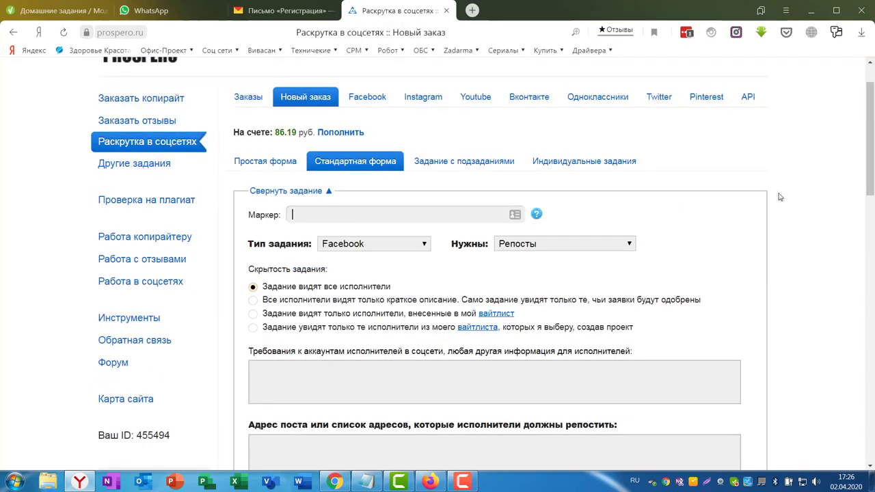
scroll(771, 198, up, 1)
text(Лайки 3)
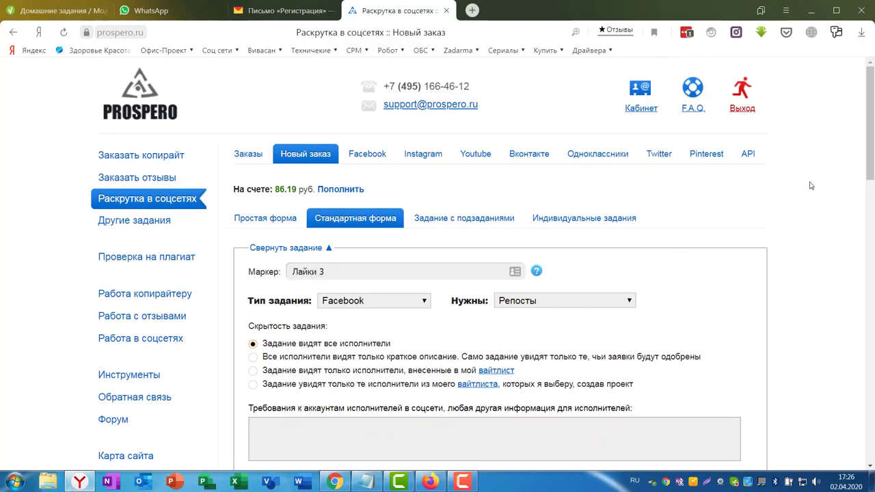
Step: Set the order's task type to Вконтакте and the required action to Лайки
click(424, 305)
click(353, 339)
click(629, 303)
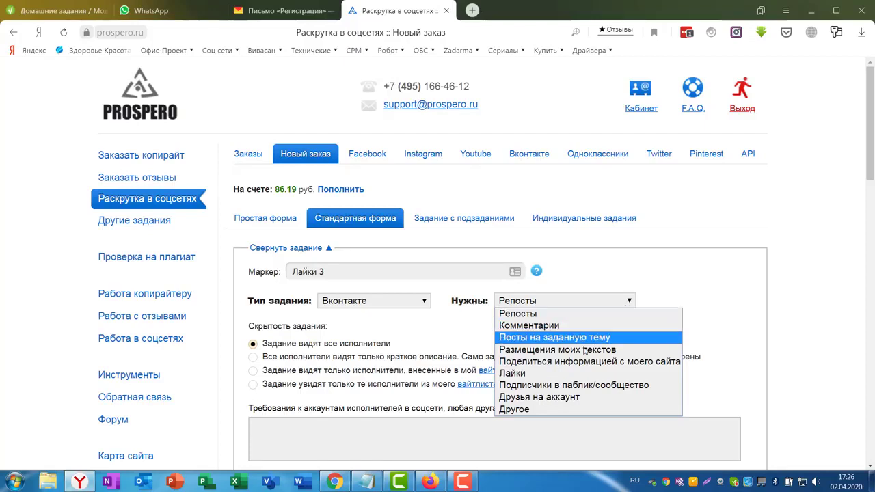
click(535, 374)
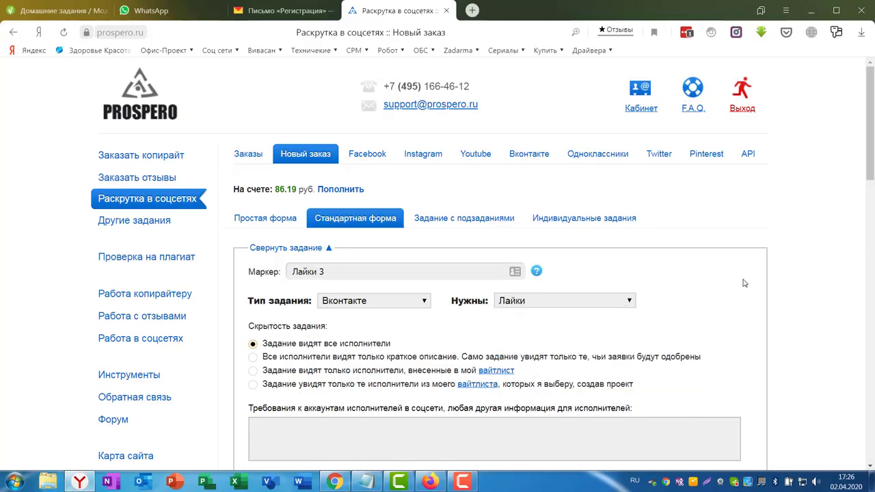
Step: Set the price per like to 1 rouble, leaving the requirements for performers empty
scroll(745, 282, down, 3)
click(472, 284)
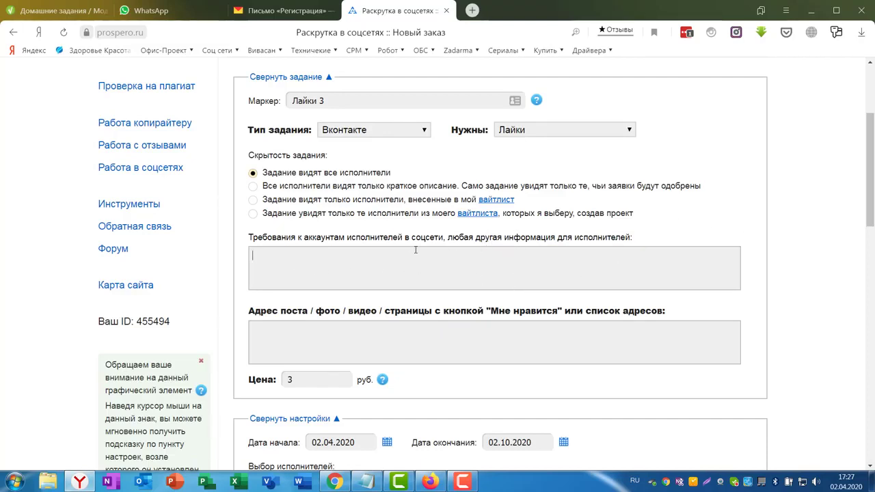
scroll(313, 316, down, 1)
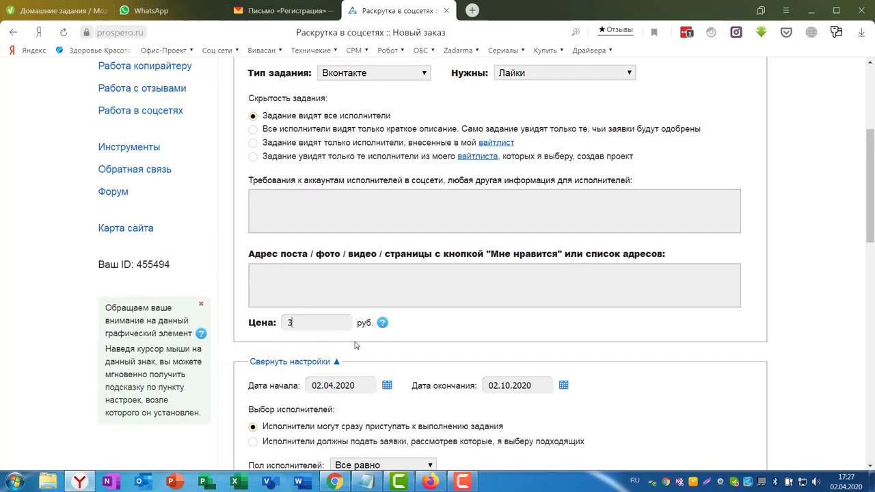
key(BackSpace)
scroll(356, 345, down, 3)
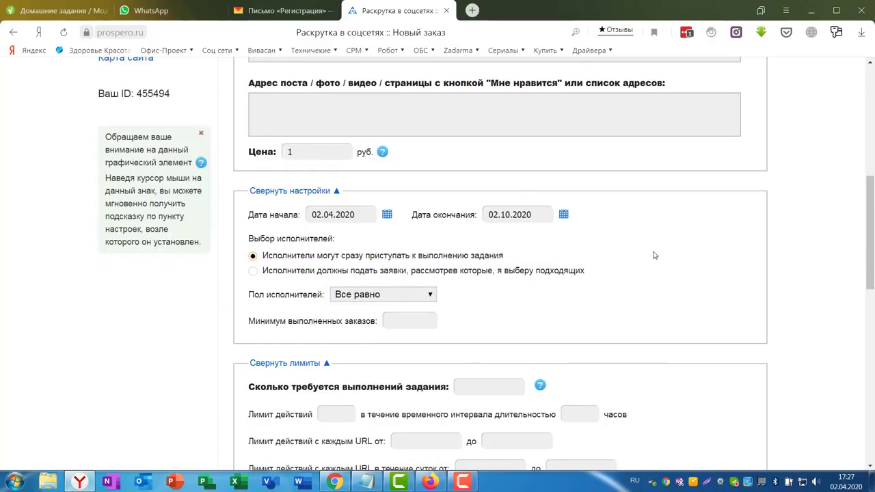
Step: Check the VK profile page in Chrome, then return to the order form in Yandex Browser
scroll(606, 237, down, 1)
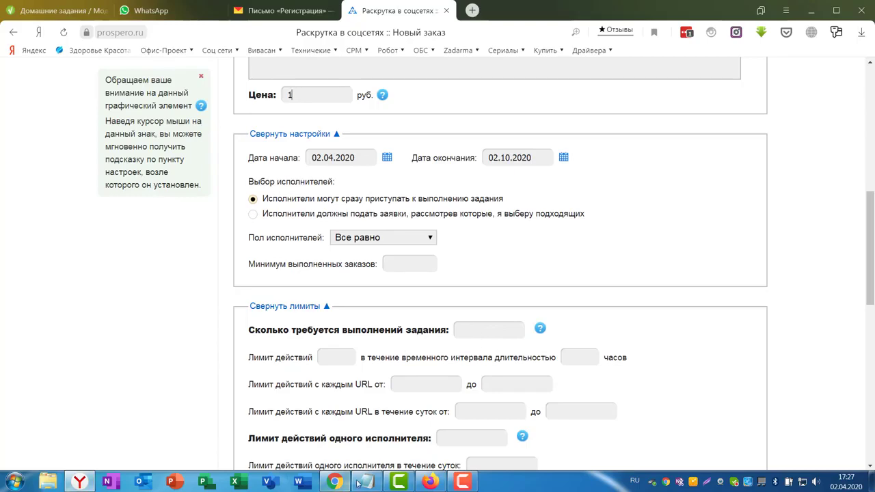
click(334, 481)
scroll(585, 295, up, 5)
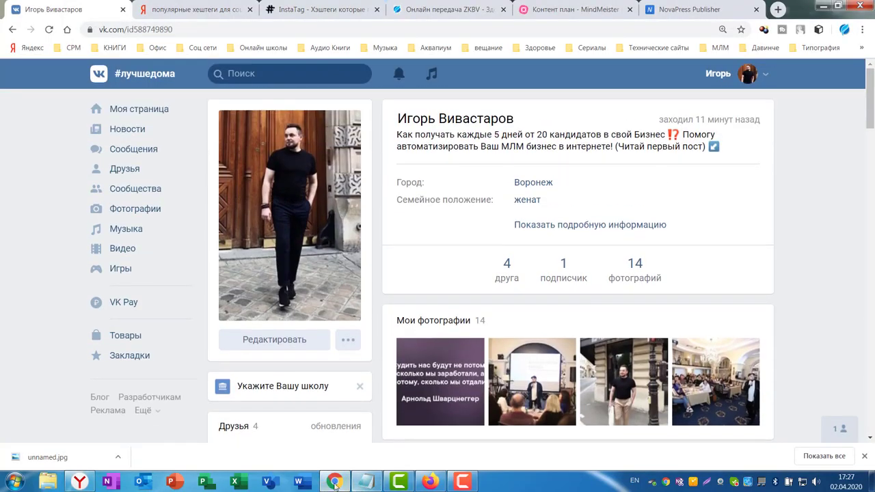
click(80, 481)
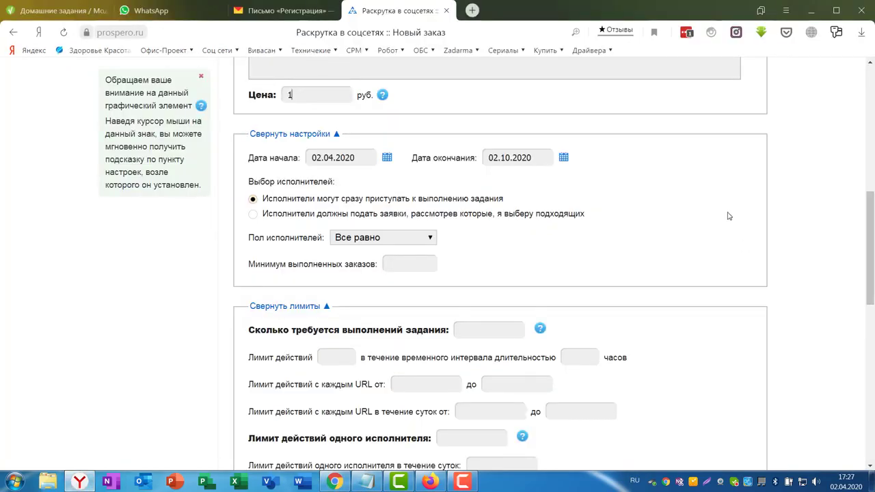
Step: Set the required number of task completions to 4 in the order's limits
click(467, 330)
text(4)
scroll(724, 329, down, 1)
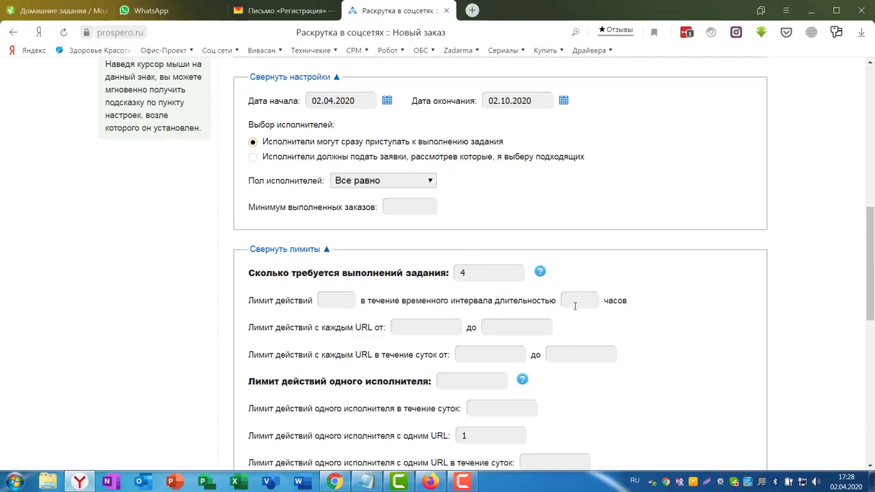
Step: Examine the action limit, time interval and targeting options of the order form, then review the price and post address fields
click(335, 301)
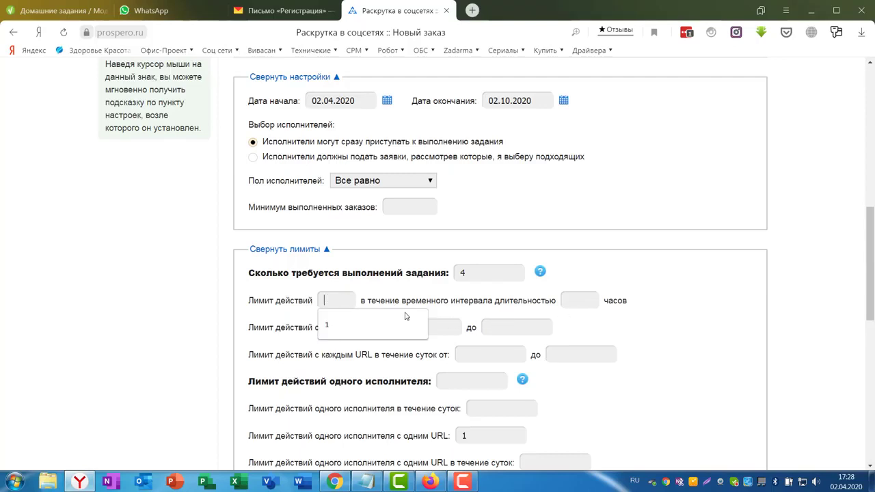
click(577, 302)
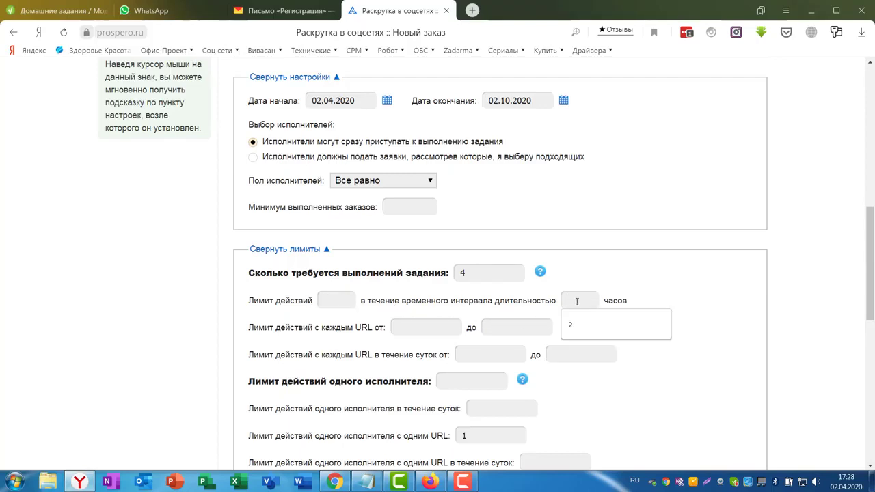
click(675, 274)
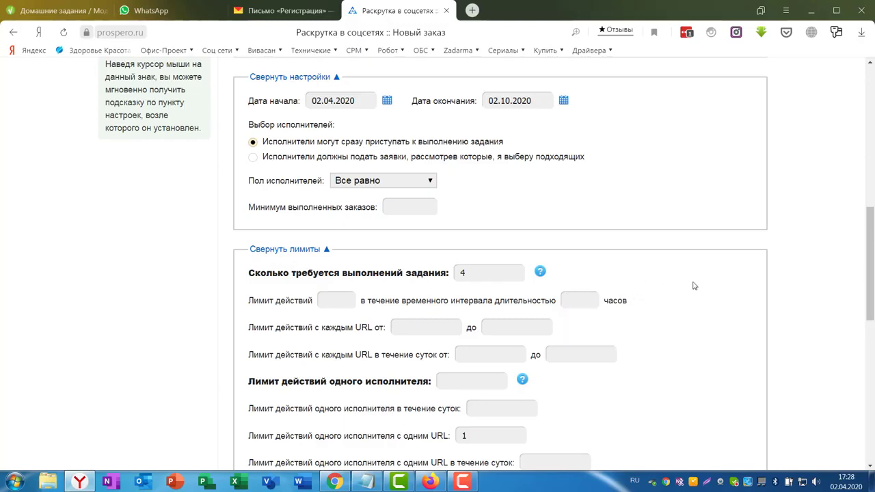
scroll(690, 290, down, 5)
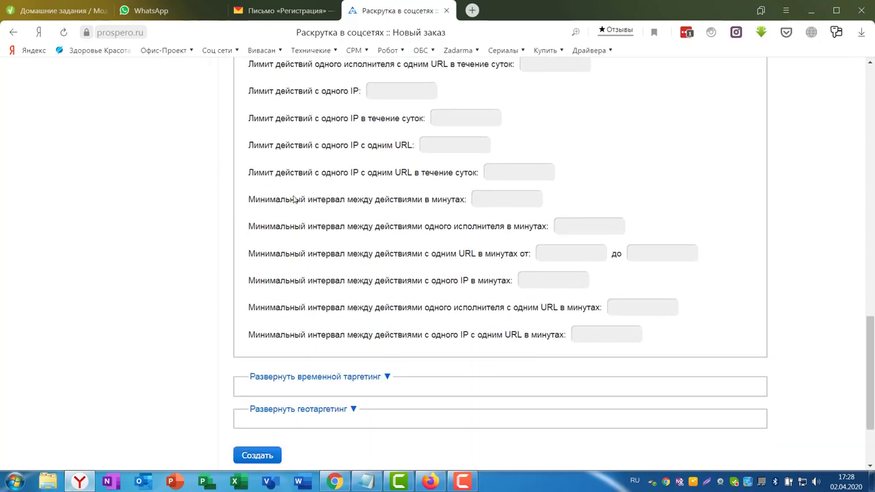
scroll(731, 243, up, 2)
scroll(727, 246, up, 3)
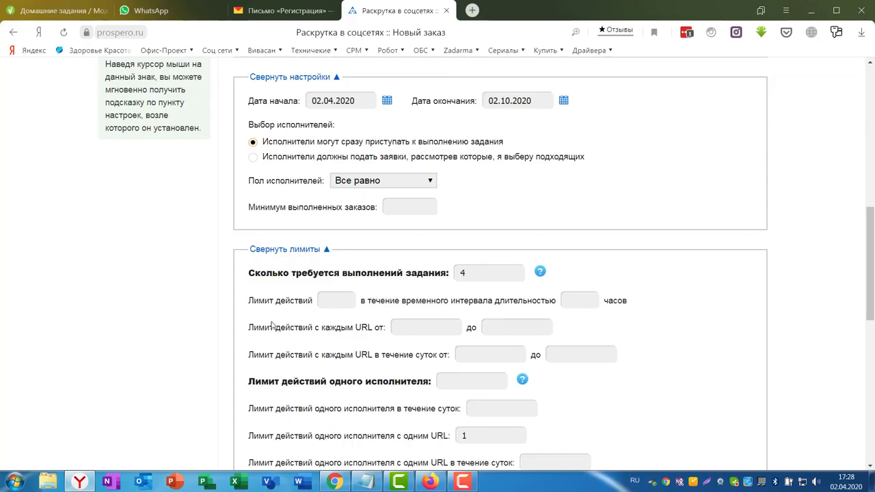
scroll(772, 317, up, 1)
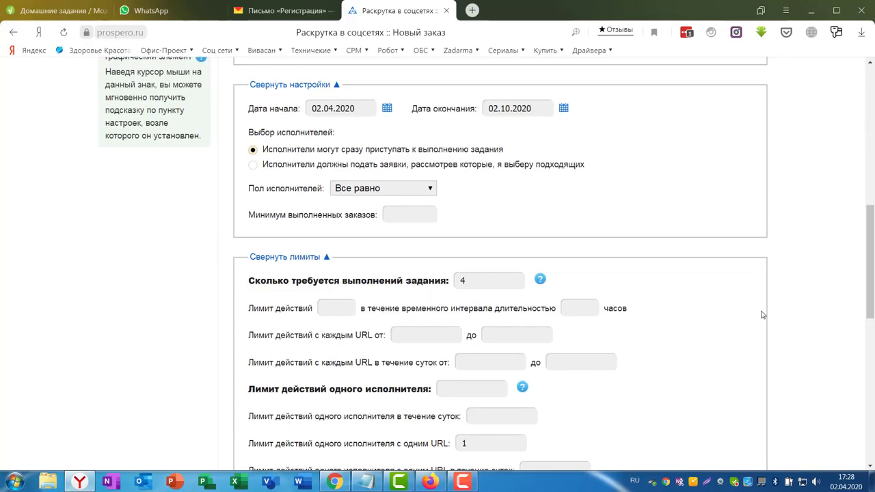
scroll(752, 309, up, 1)
scroll(735, 307, up, 1)
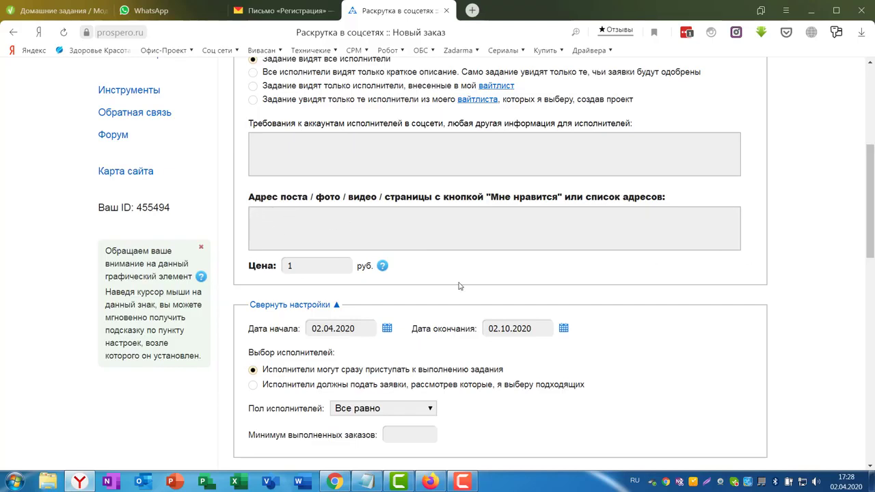
Step: Switch to Chrome, open the VK wall post with the Arnold Schwarzenegger quote, and copy its link
click(335, 482)
scroll(752, 275, down, 10)
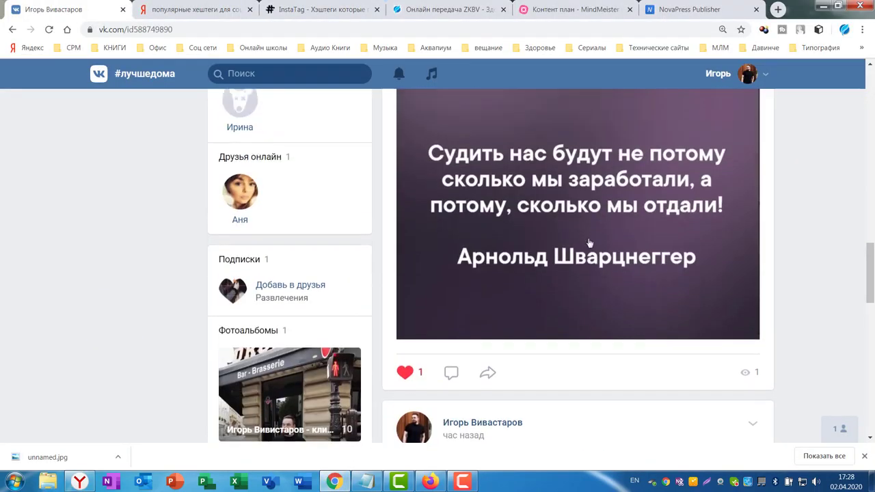
scroll(589, 242, up, 2)
scroll(615, 260, down, 4)
scroll(653, 282, up, 4)
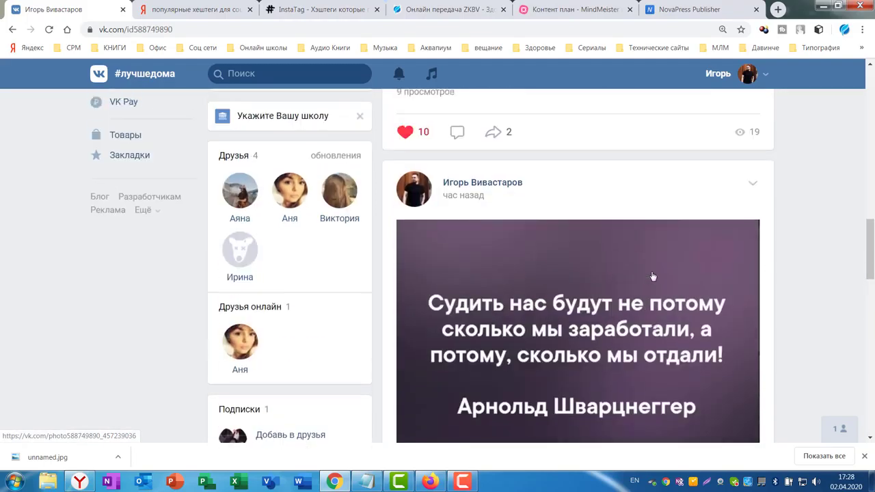
click(462, 203)
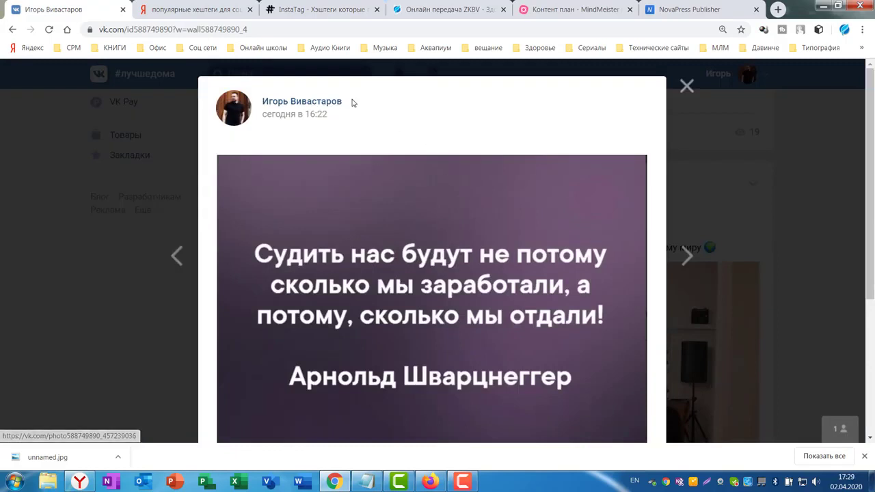
click(256, 29)
key(ctrl+c)
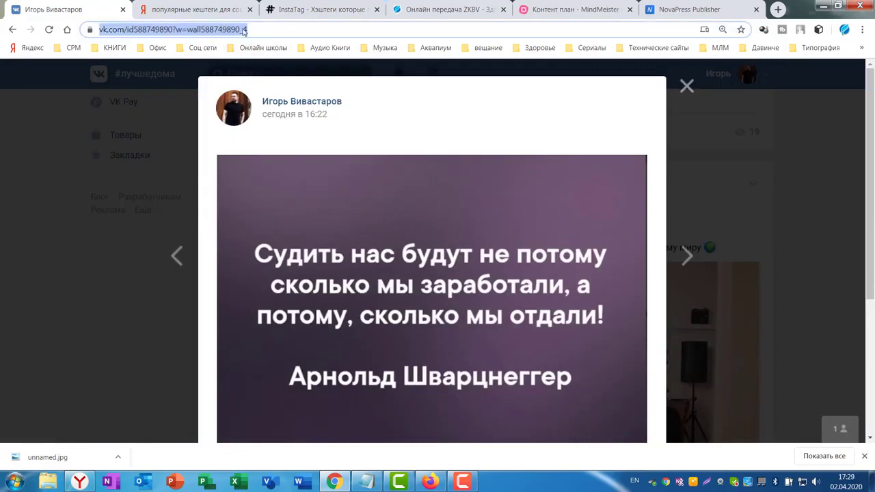
Step: Copy the web address of the opened Schwarzenegger quote post, close the post, and return to the order form in Yandex Browser
right_click(203, 30)
click(240, 90)
right_click(476, 201)
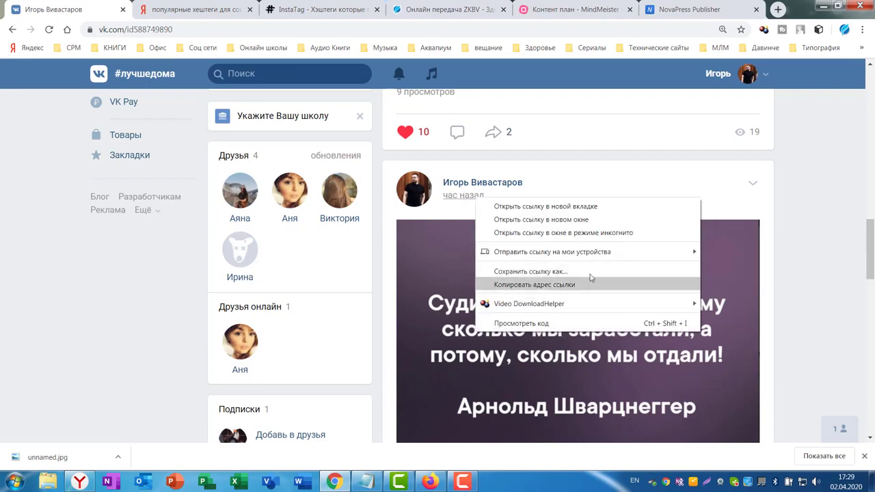
click(656, 143)
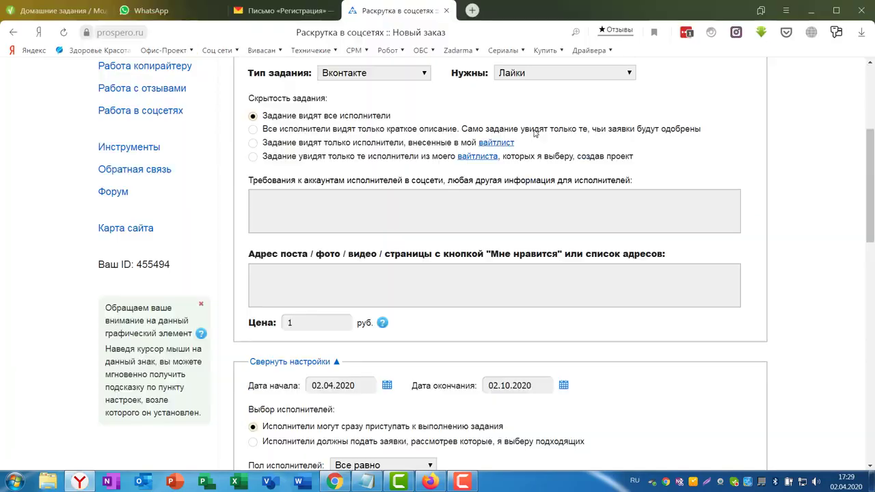
Step: Paste the copied VK post link into the order's post address field and submit the order
click(261, 274)
right_click(262, 274)
click(282, 338)
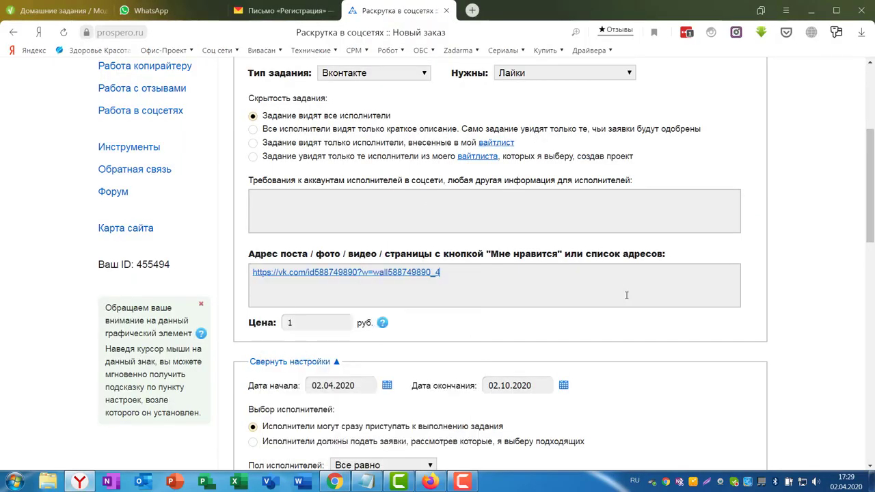
scroll(729, 278, down, 15)
click(254, 342)
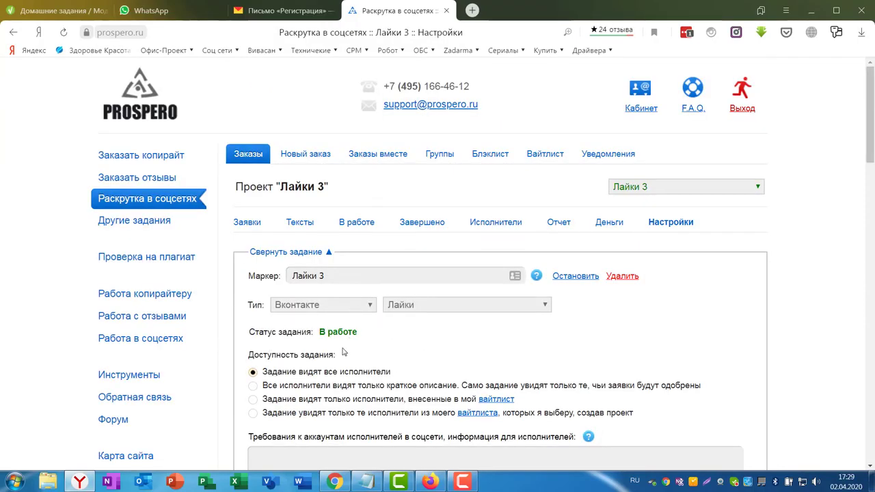
Step: Review the settings and limits of the "Лайки 3" project, then open its list of tasks in progress
scroll(465, 325, down, 3)
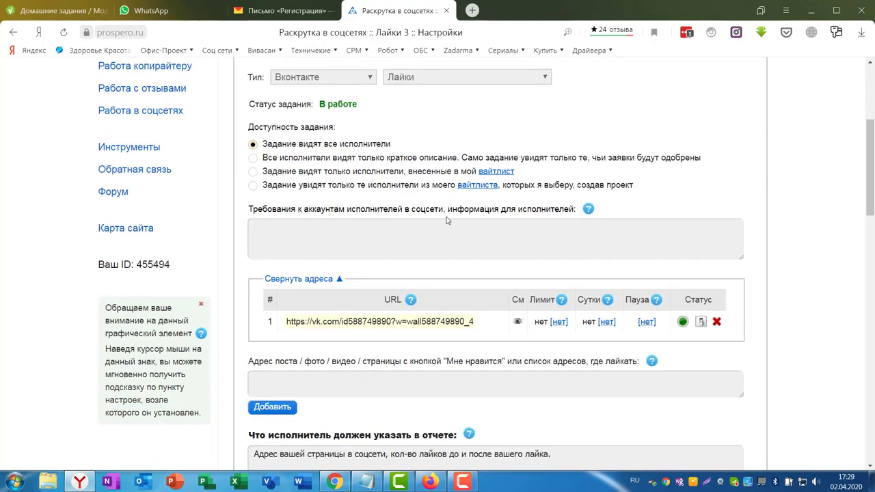
scroll(445, 314, down, 4)
scroll(382, 255, down, 5)
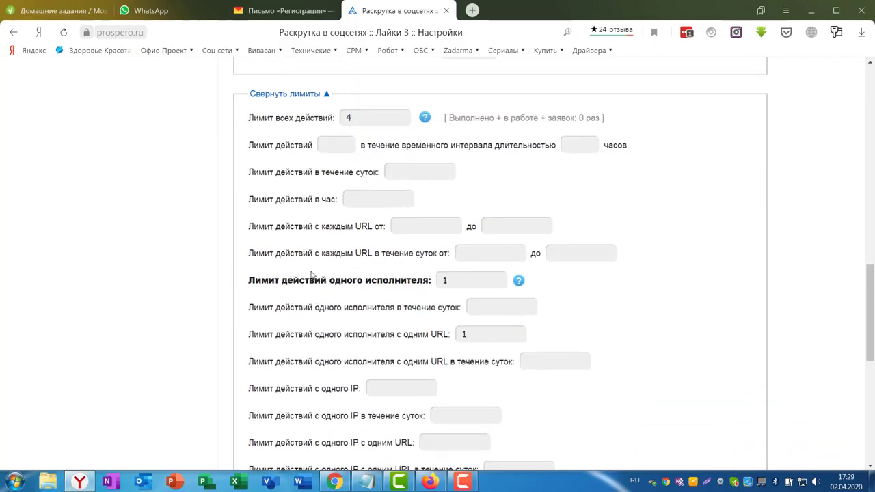
scroll(310, 254, down, 6)
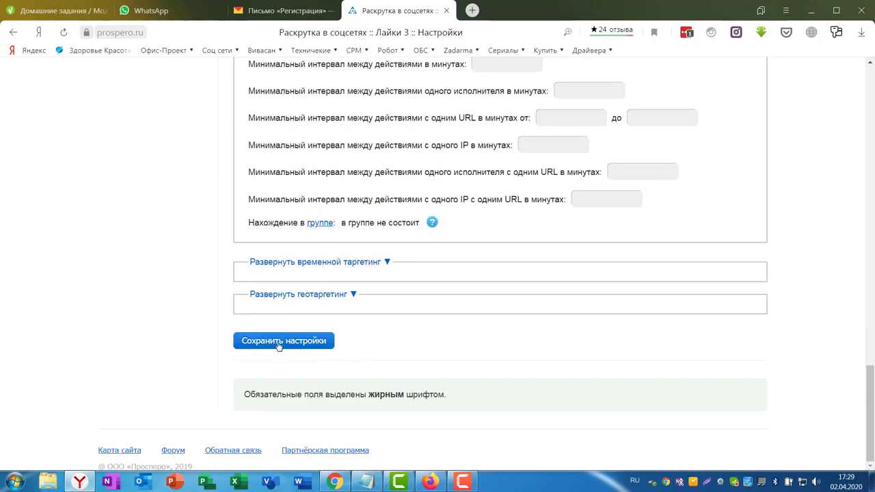
scroll(553, 297, up, 15)
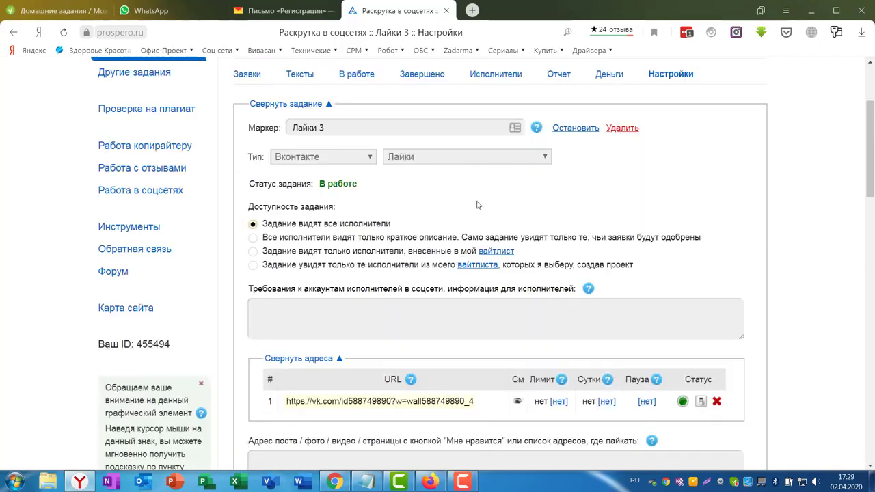
scroll(480, 203, up, 2)
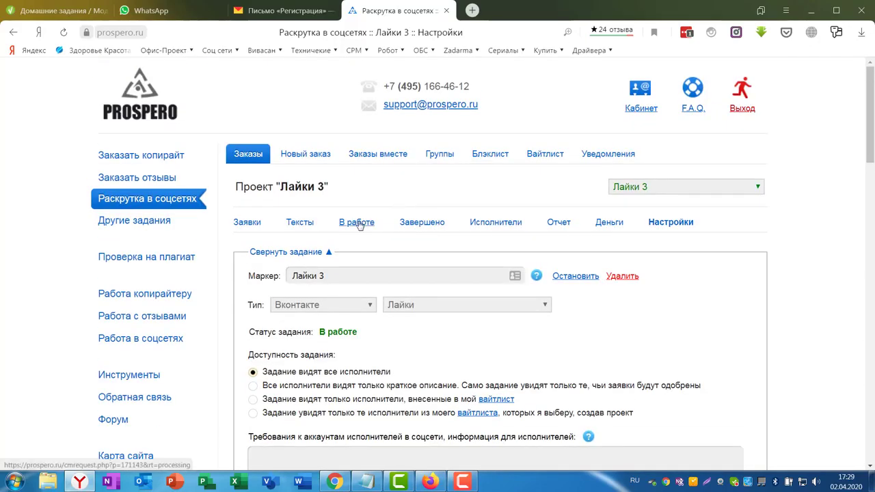
click(353, 226)
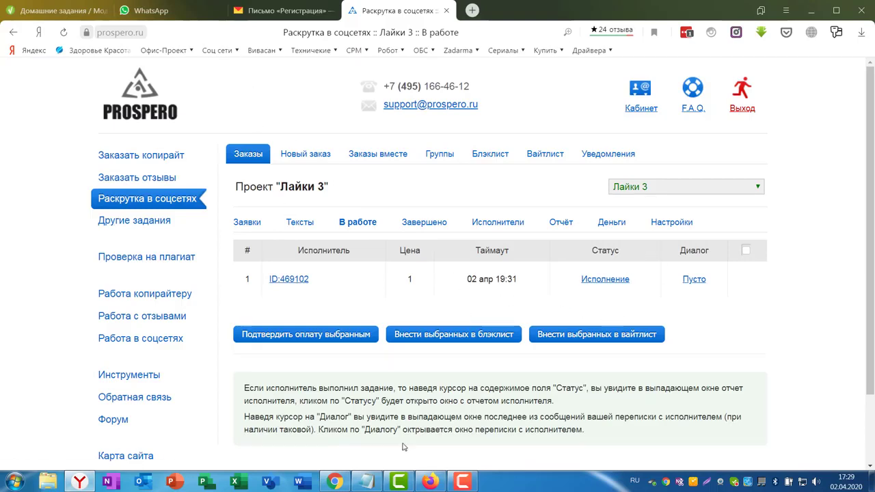
Step: Check the VK page in Chrome for new likes, then return to Yandex Browser and refresh the tasks in progress
click(335, 482)
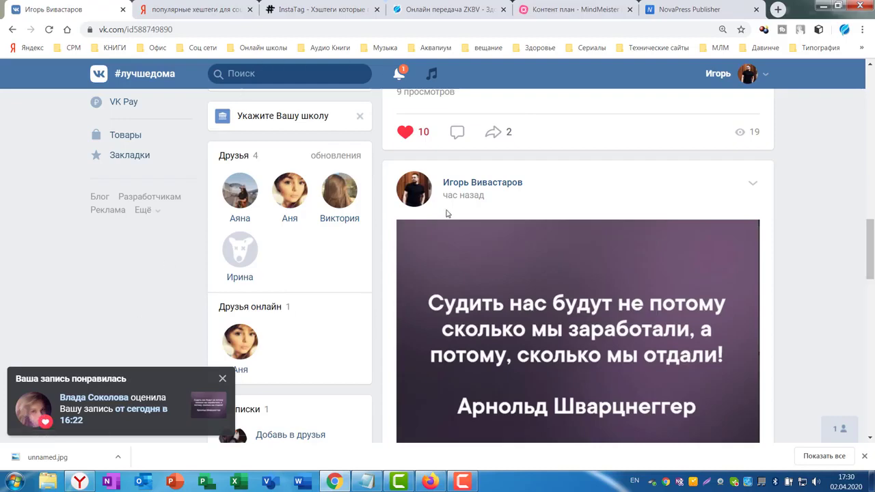
click(80, 481)
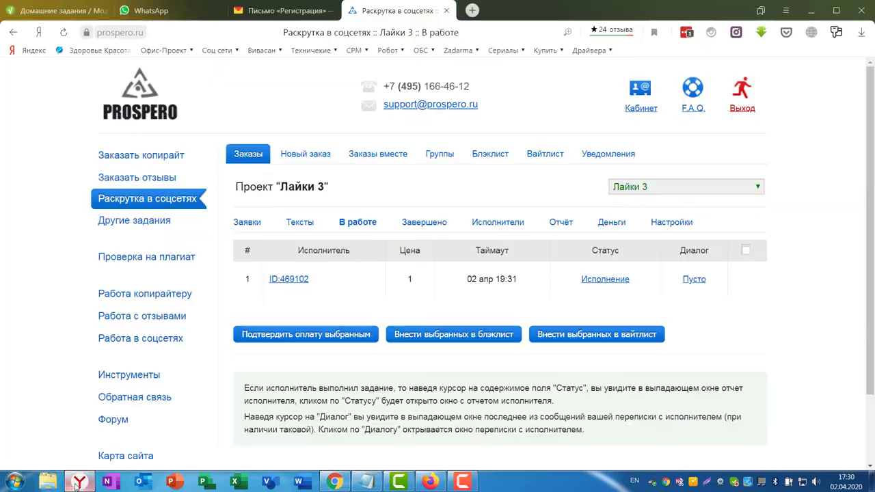
click(63, 32)
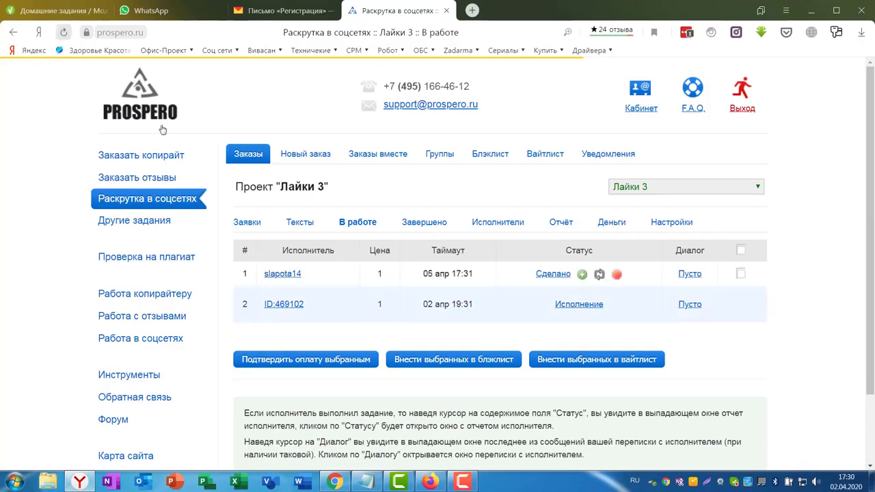
Step: Examine the first completed task's report and the performer's VK profile, then close both
click(551, 276)
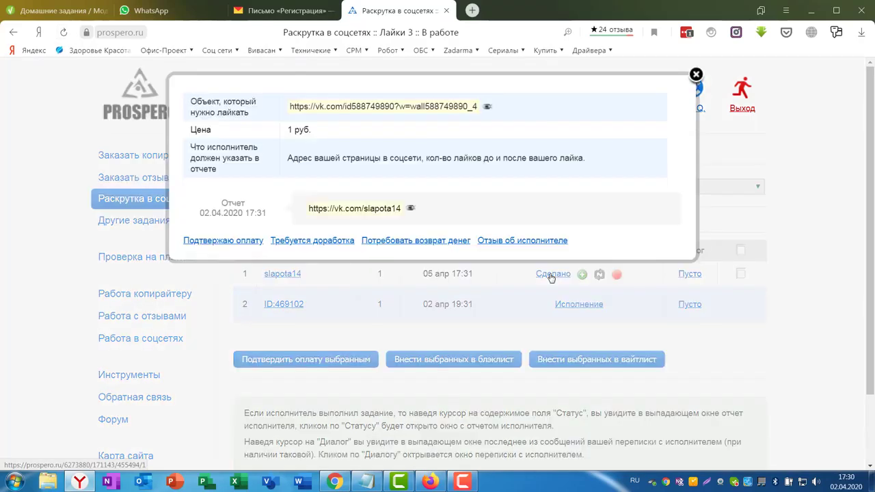
click(411, 210)
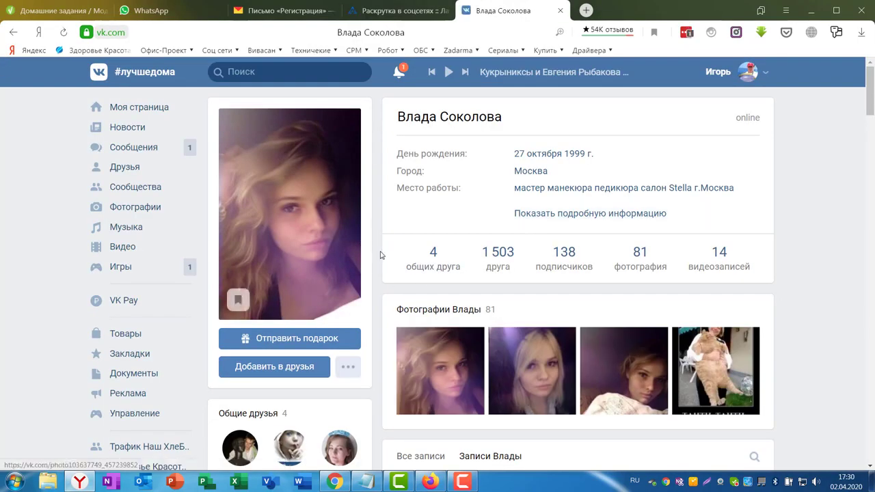
click(561, 11)
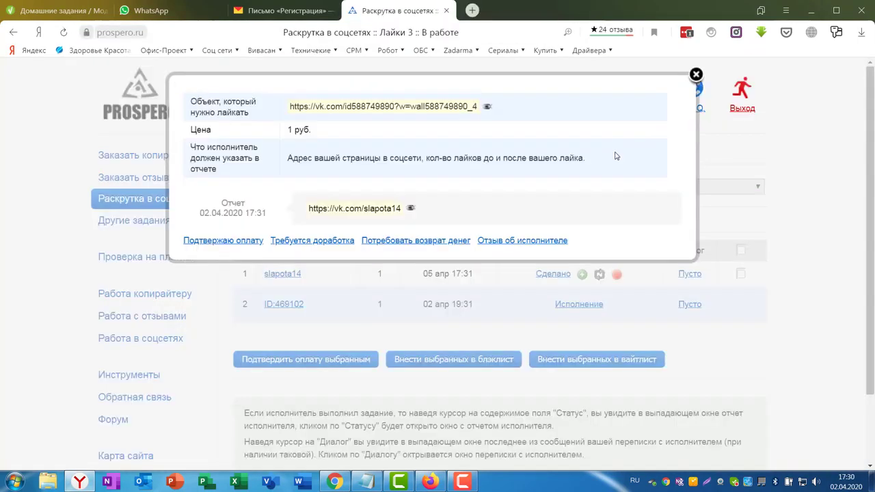
click(696, 76)
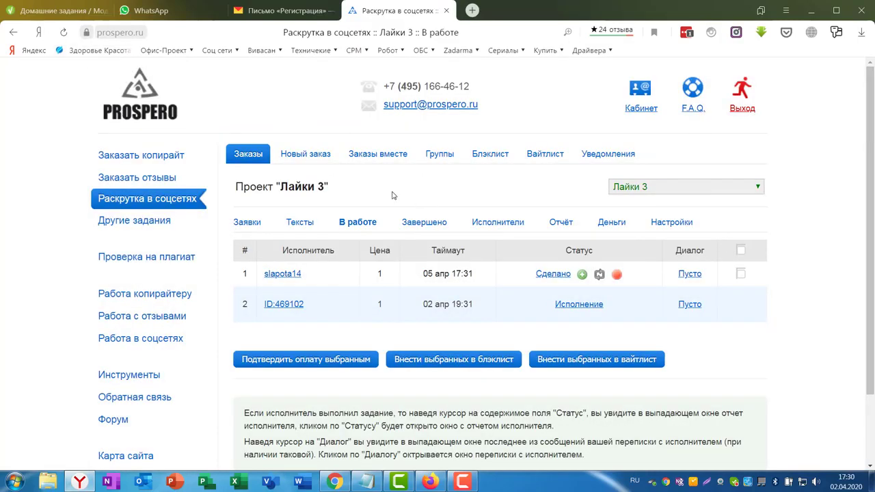
Step: Refresh the tasks in progress and confirm payment for the first completed task
click(62, 33)
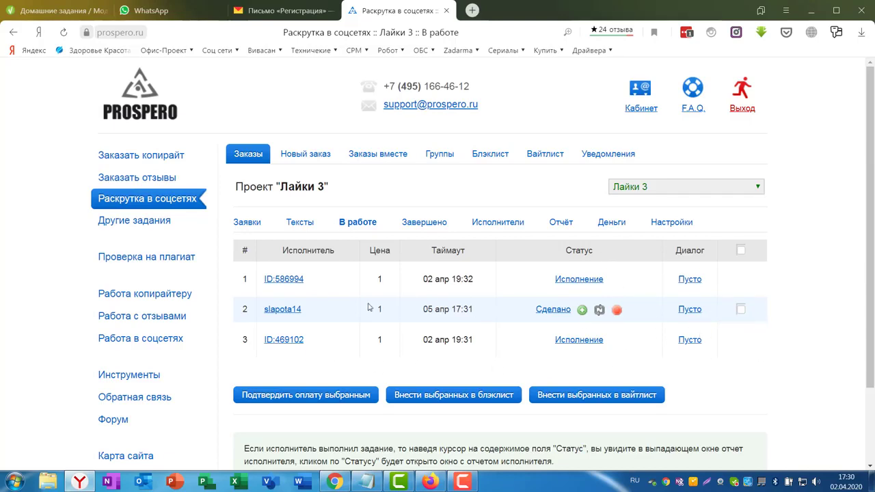
click(742, 310)
click(294, 398)
click(586, 150)
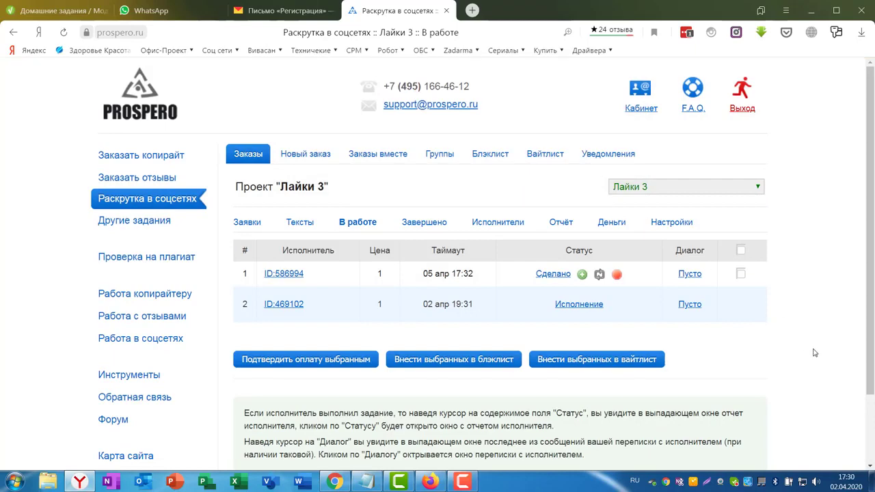
Step: Open the next completed task's report, look through the performer's VK profile, and return to the task list
click(554, 276)
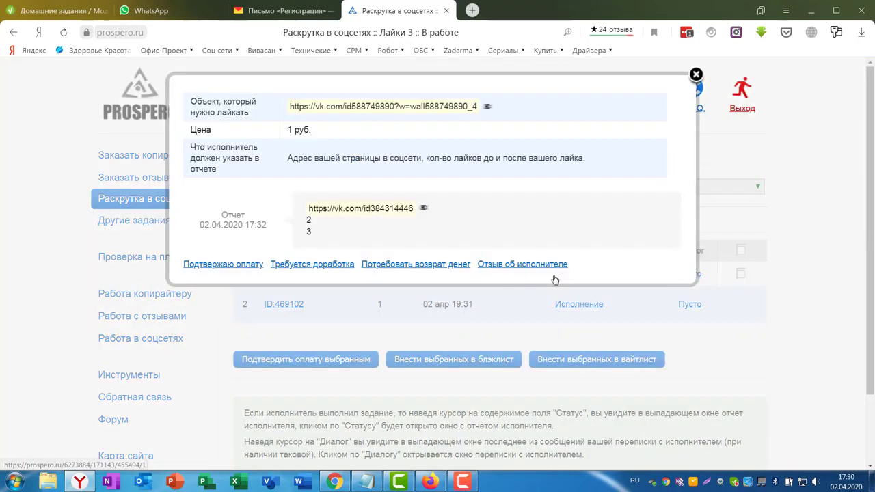
click(425, 209)
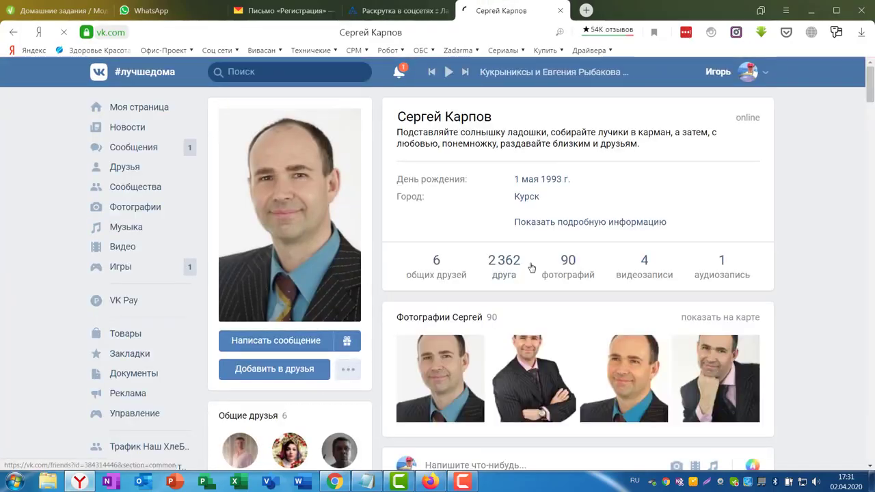
scroll(510, 264, down, 15)
scroll(650, 286, up, 15)
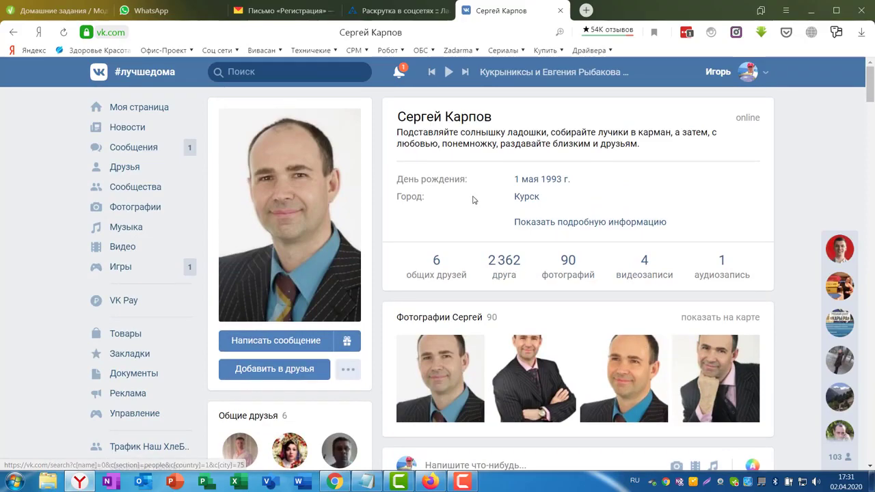
scroll(561, 227, down, 15)
scroll(548, 231, down, 10)
scroll(614, 93, down, 5)
key(ctrl+shift+Tab)
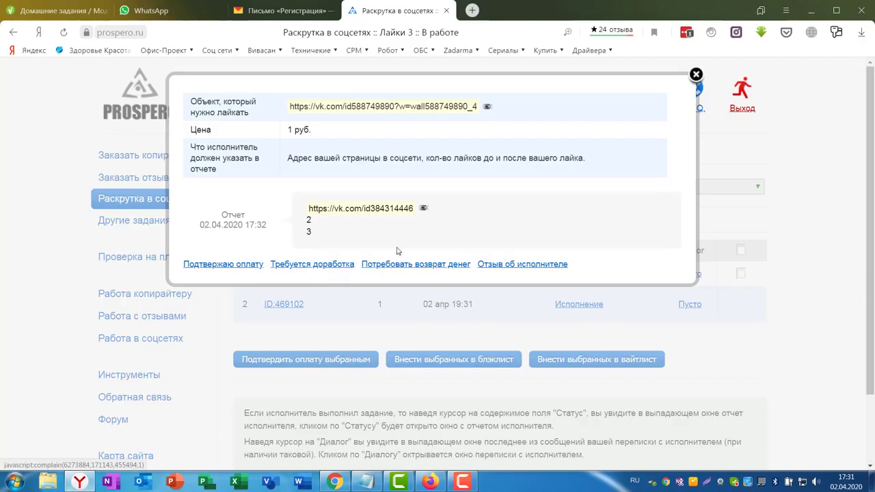
click(694, 75)
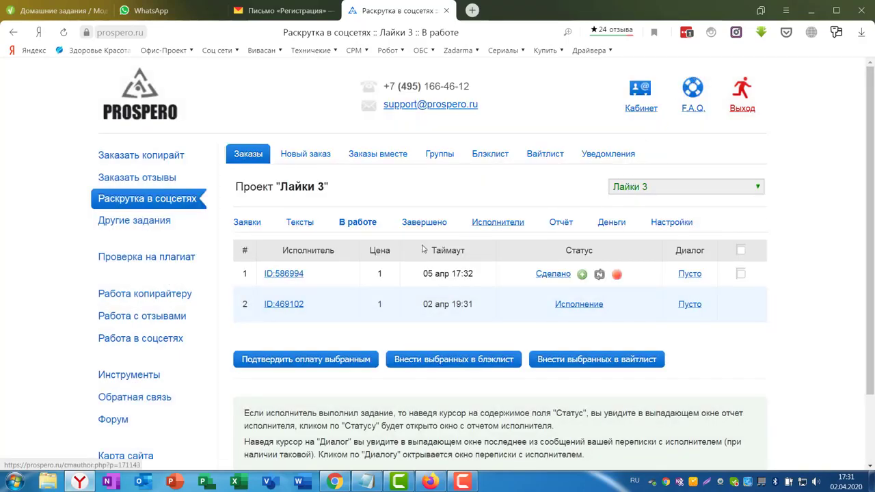
Step: Check the statistics of the performer with the completed task, then add that performer to the whitelist
click(284, 274)
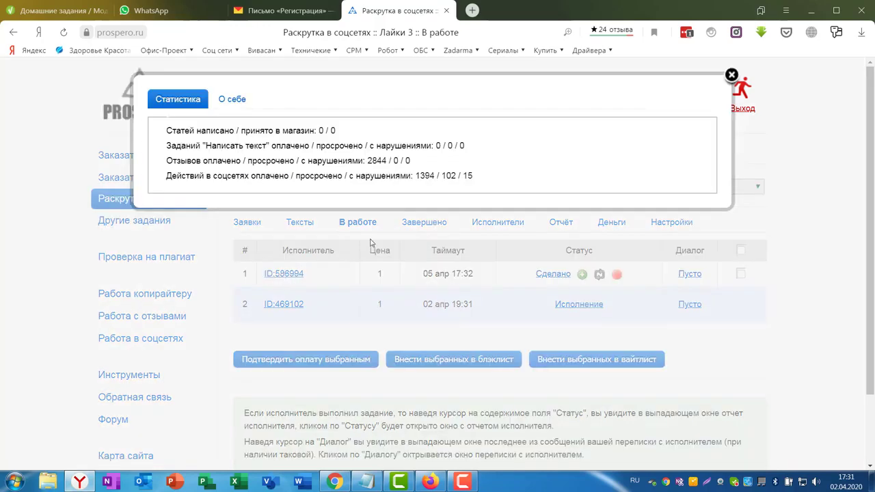
click(735, 77)
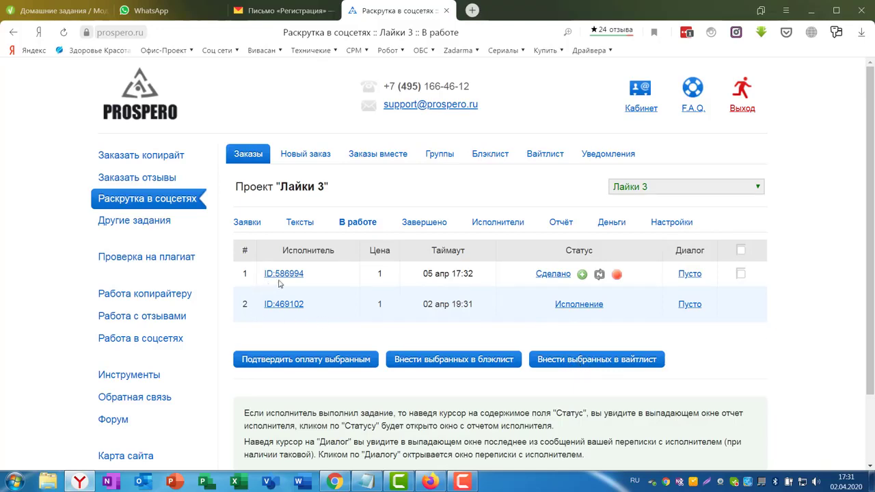
click(741, 274)
click(605, 361)
click(592, 146)
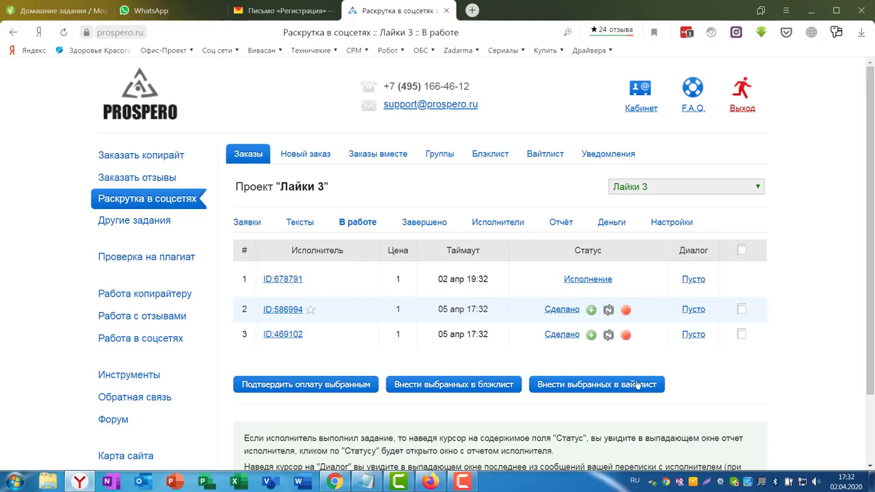
Step: Select all remaining completed tasks of the "Лайки 3" project and confirm their payment
click(742, 251)
click(449, 389)
click(296, 327)
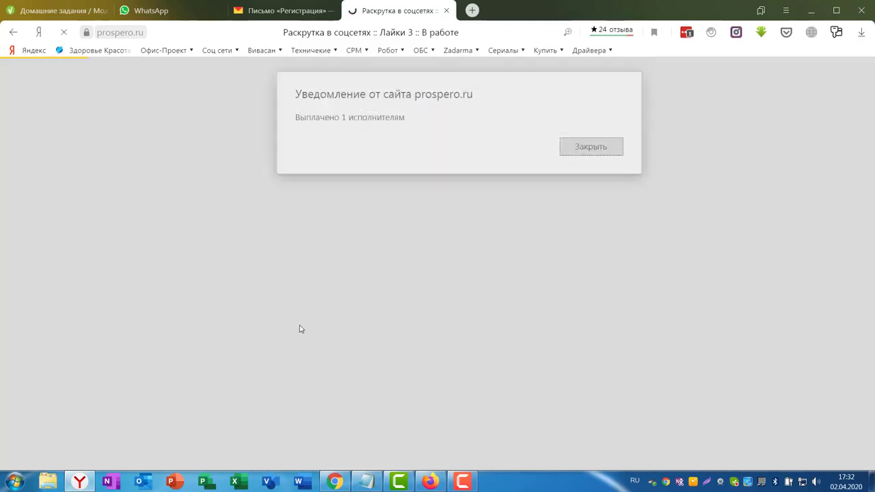
key(Return)
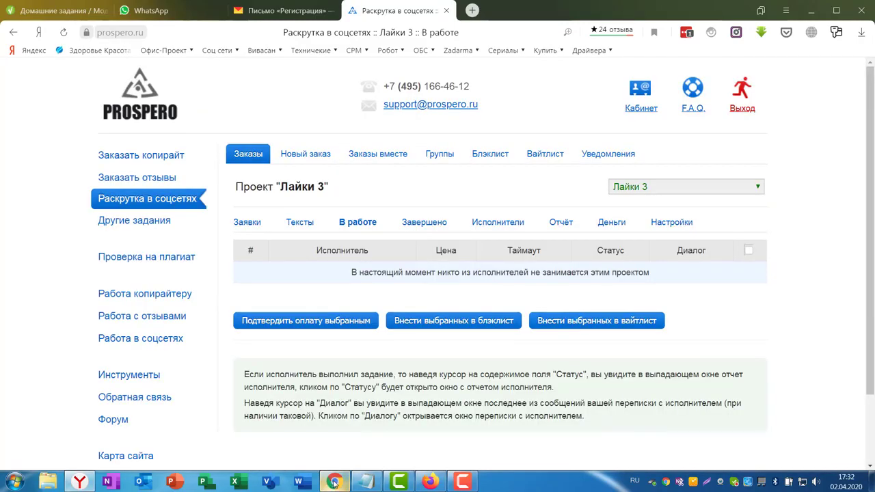
Step: Switch to Chrome, reload the VK profile page, and check the likes and views on the Schwarzenegger quote post
click(335, 482)
scroll(311, 268, down, 2)
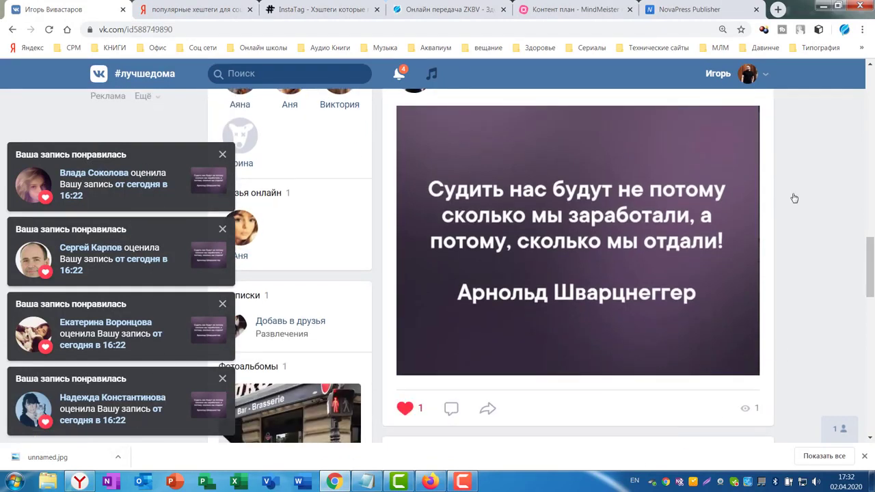
click(50, 30)
scroll(790, 208, down, 8)
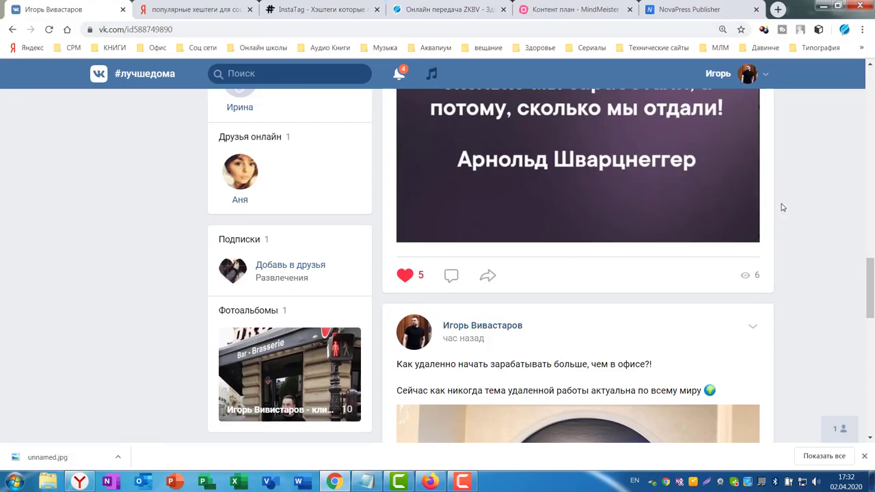
scroll(842, 209, up, 3)
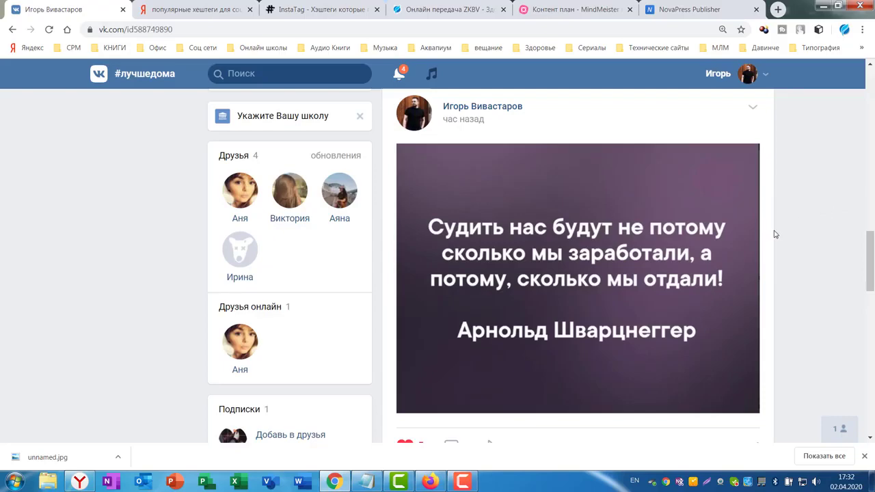
scroll(517, 323, down, 3)
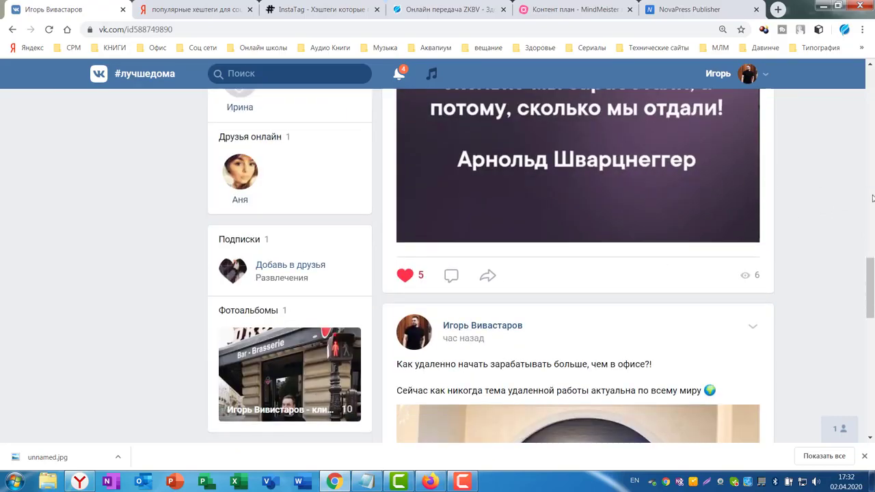
scroll(860, 184, up, 10)
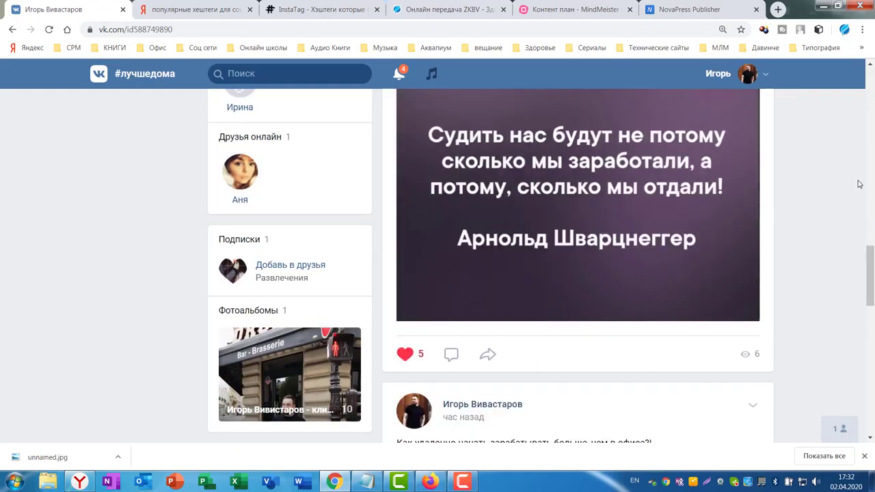
scroll(854, 196, up, 10)
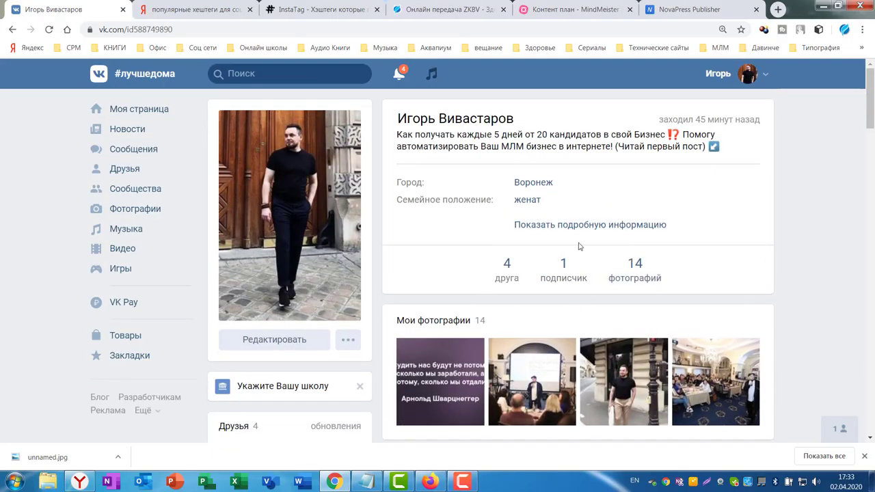
Step: Look through the VK profile's wall, examining the likes, shares and views on the training centre video post
scroll(725, 277, down, 10)
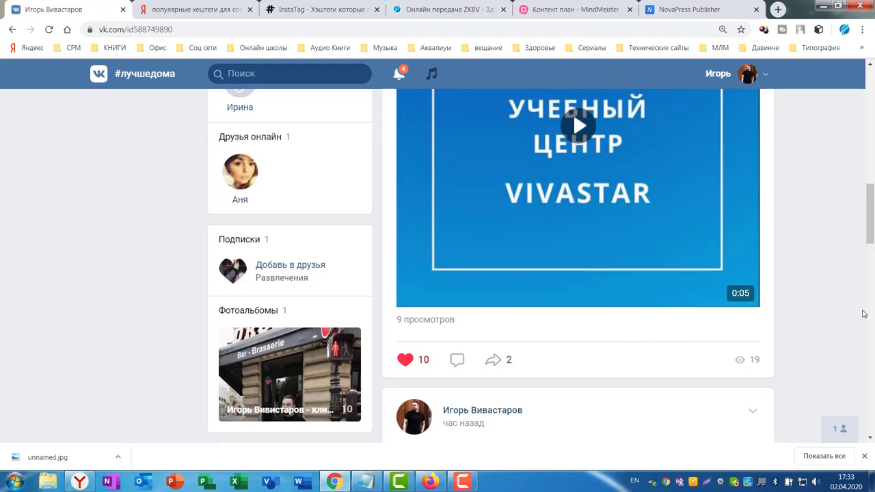
scroll(848, 304, up, 8)
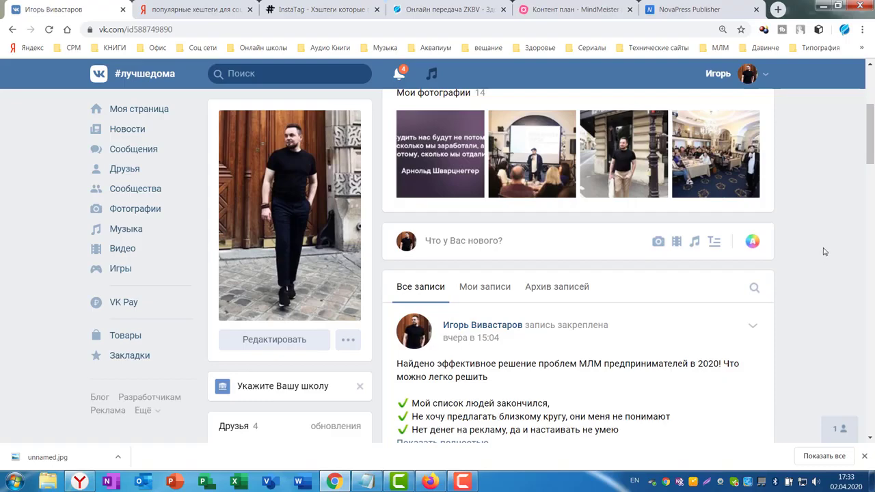
scroll(827, 254, up, 3)
scroll(837, 257, down, 10)
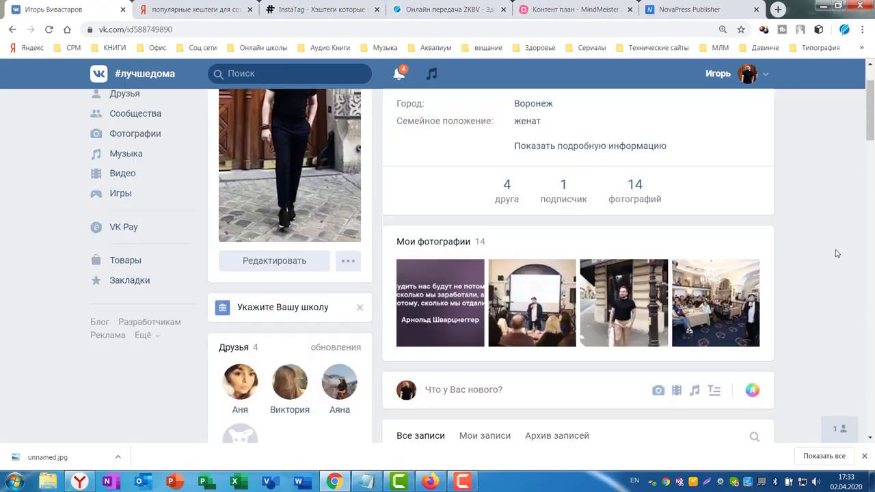
scroll(838, 252, up, 10)
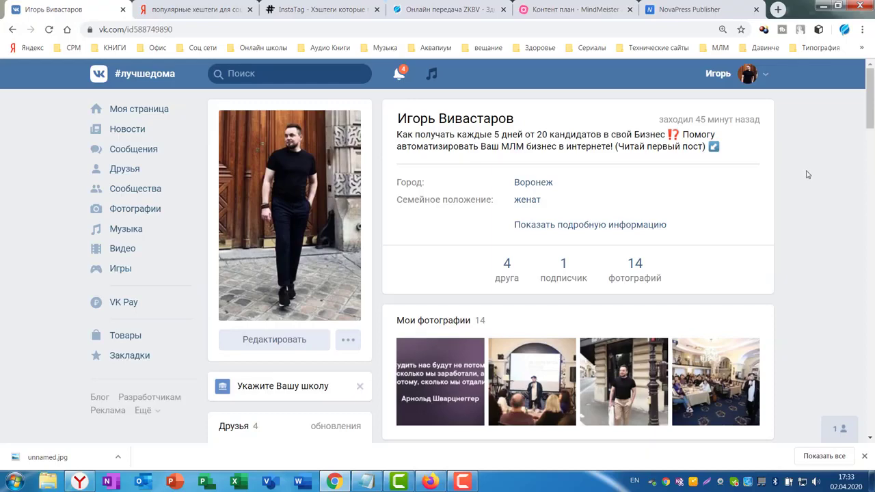
scroll(810, 179, down, 3)
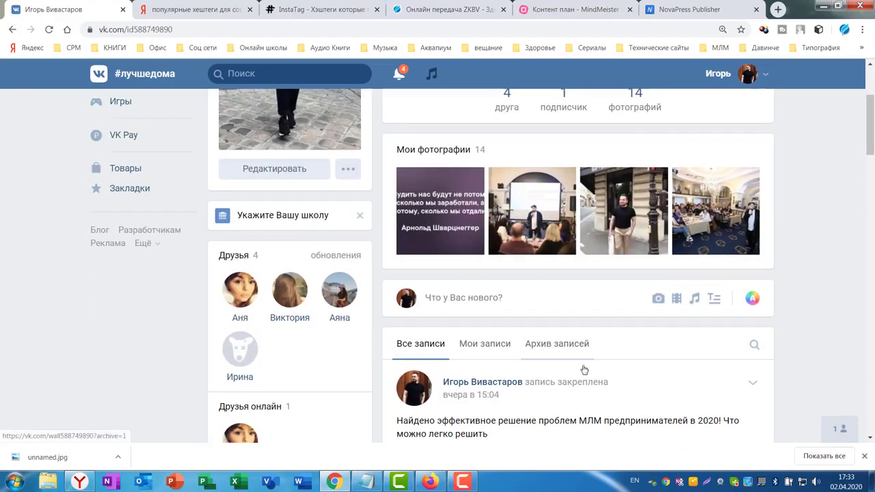
click(463, 482)
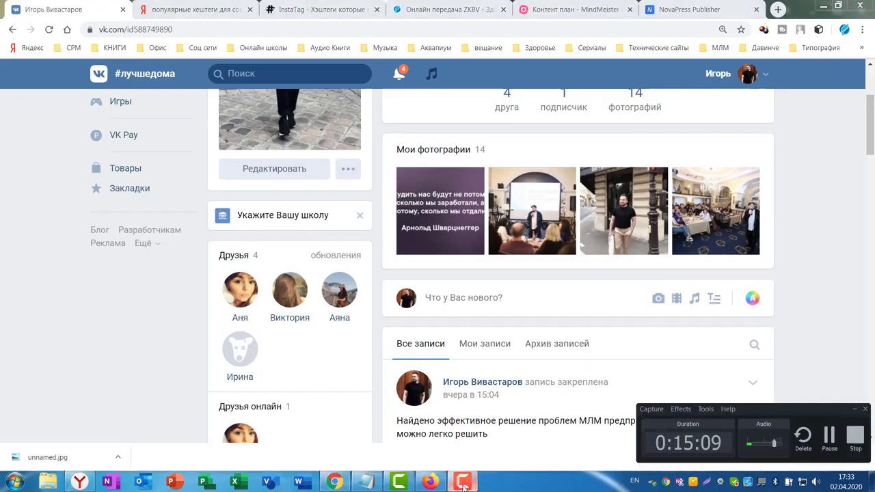